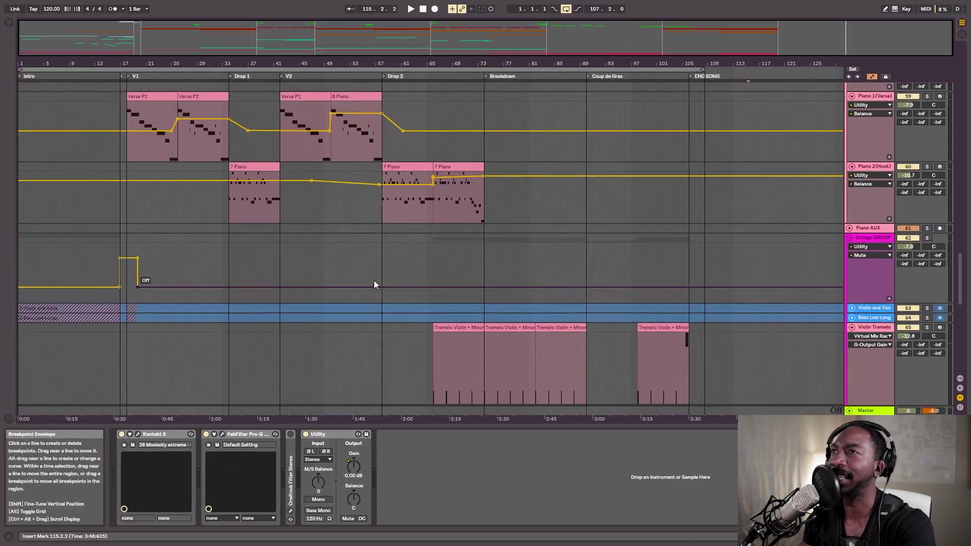
Step: On the Cymbal Crash track's Gain envelope, add two automation breakpoints before the Coup de Gras section and remove the second one
scroll(377, 287, "up", 10)
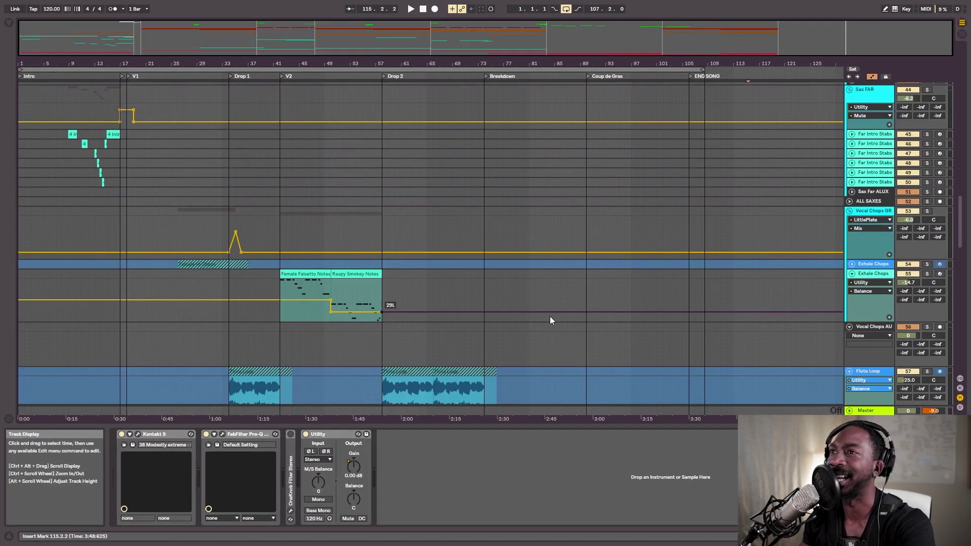
scroll(429, 290, "up", 2)
scroll(430, 276, "up", 8)
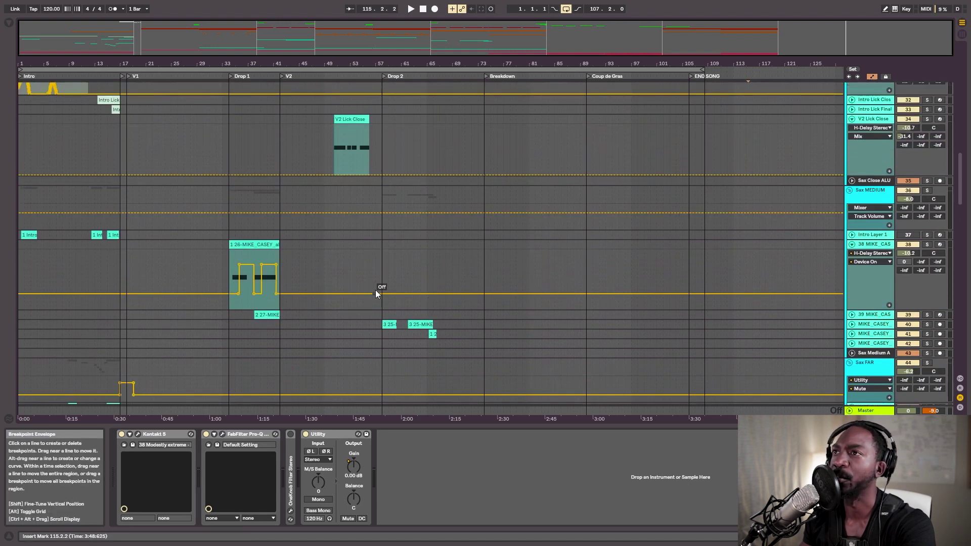
scroll(377, 288, "up", 3)
scroll(404, 232, "up", 8)
scroll(388, 233, "up", 8)
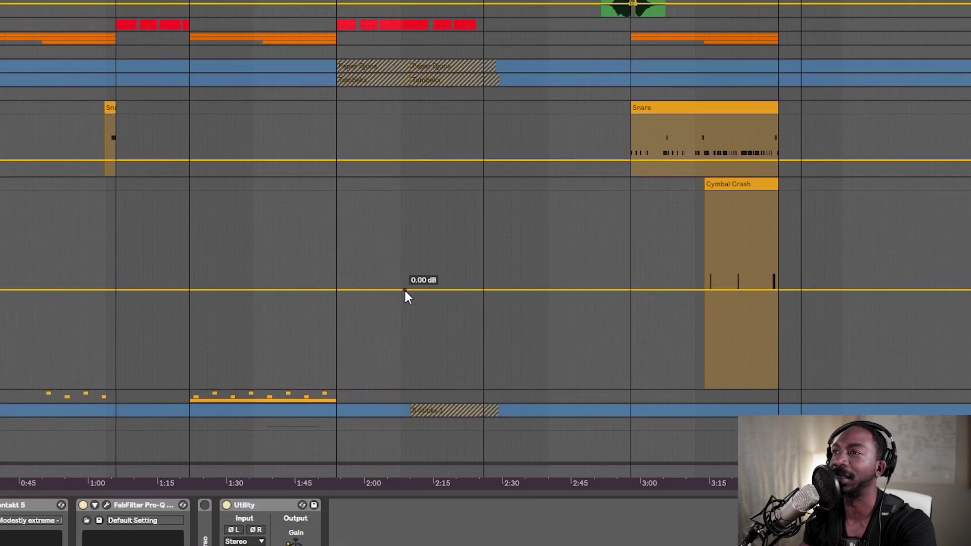
double_click(430, 284)
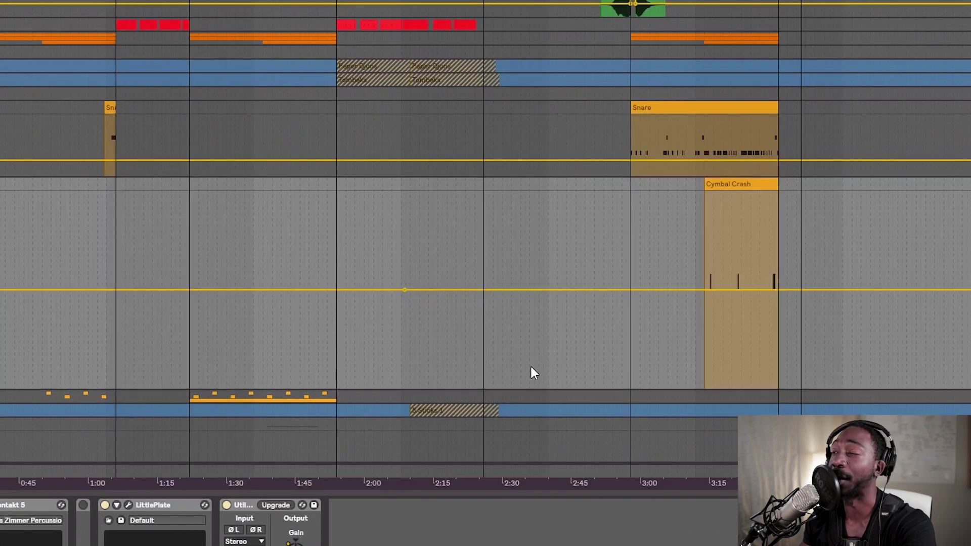
double_click(555, 290)
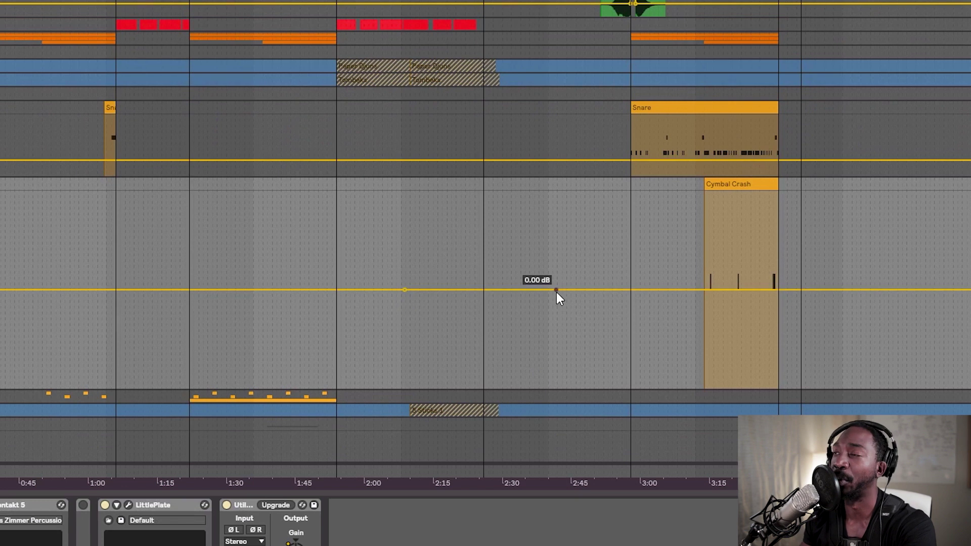
double_click(556, 290)
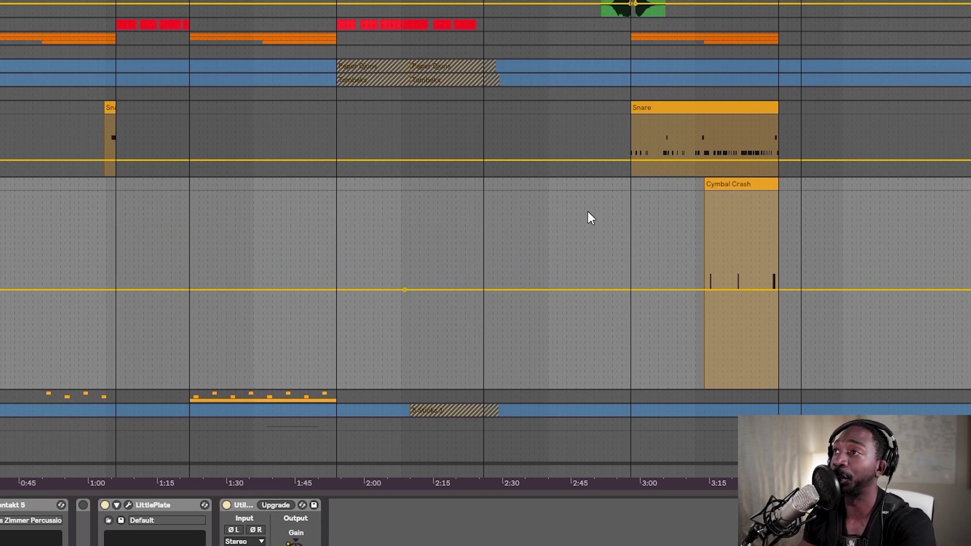
Step: Lower the remaining Cymbal Crash Gain breakpoint to about -0.78 dB and delete it
mouse_move(404, 291)
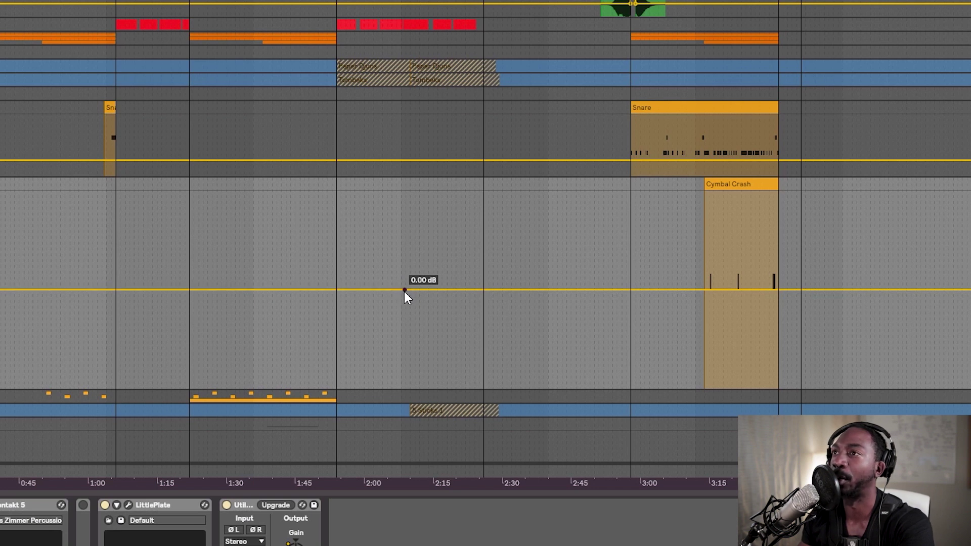
mouse_move(404, 291)
left_mouse_down()
mouse_move(408, 262)
mouse_move(392, 279)
mouse_move(449, 305)
mouse_move(397, 252)
mouse_move(404, 290)
left_mouse_up()
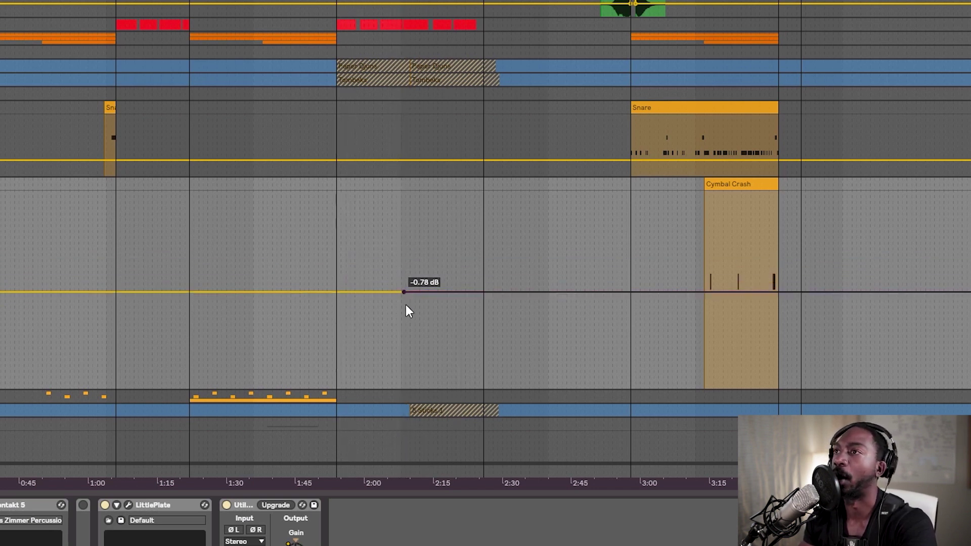
left_click(403, 290)
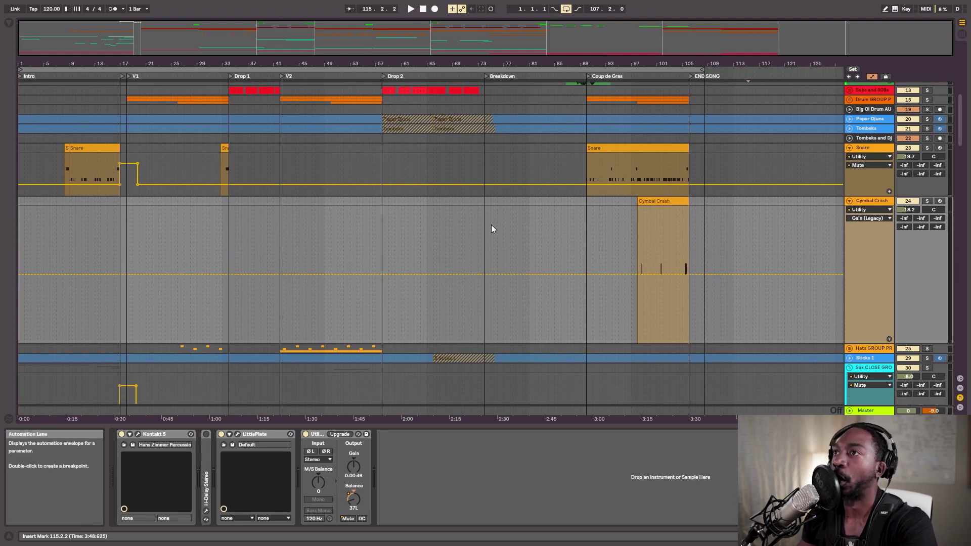
Step: Bring up the automation options for the Gain parameter of the Cymbal Crash Utility and dismiss them
scroll(491, 225, "down", 15)
scroll(497, 211, "down", 10)
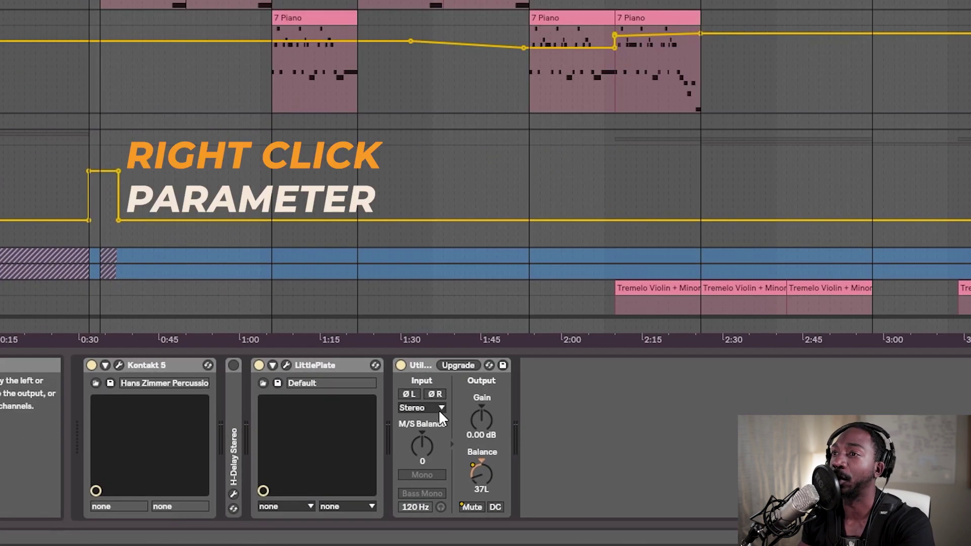
right_click(356, 469)
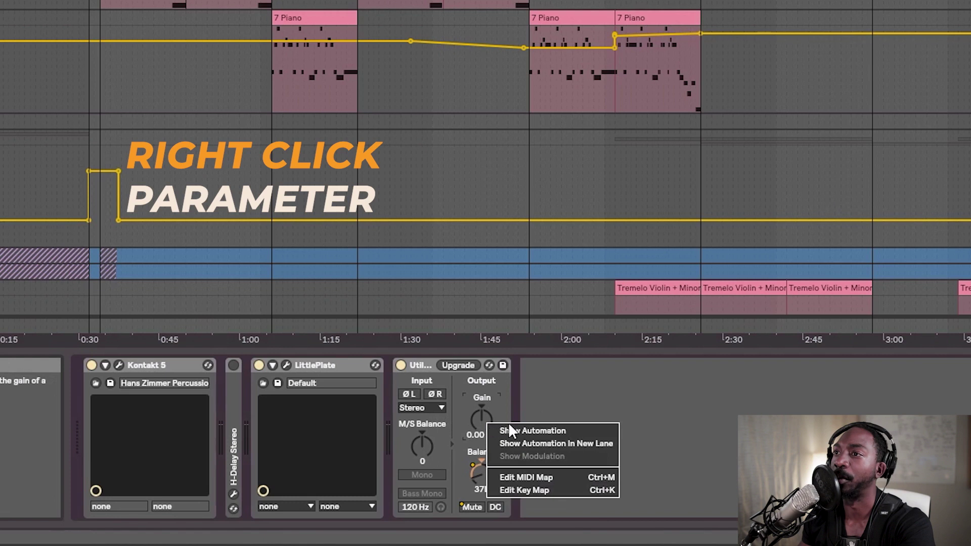
left_click(721, 446)
Step: Show the devices of the Piano 1(Verse) track and collapse the Harmony to MIDI rack
scroll(551, 134, "up", 8)
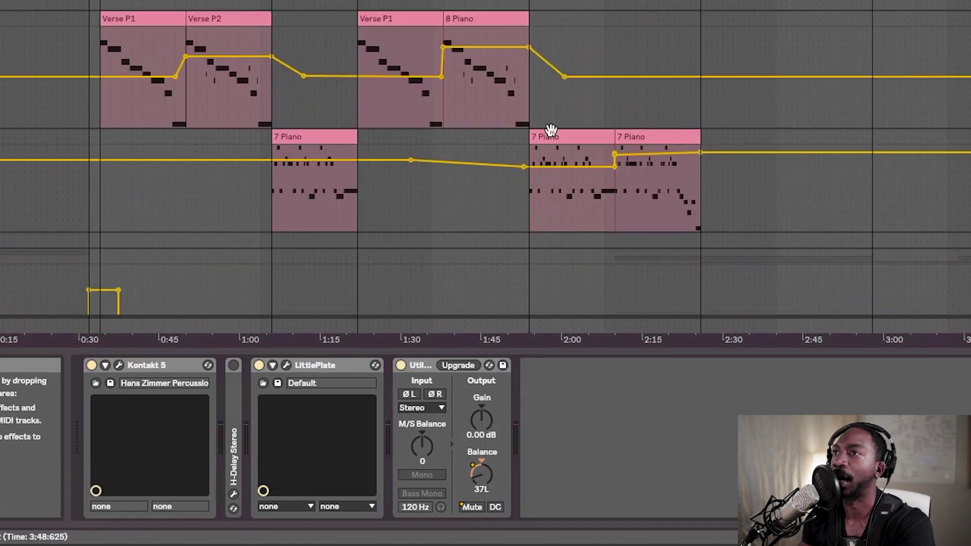
scroll(550, 132, "down", 5)
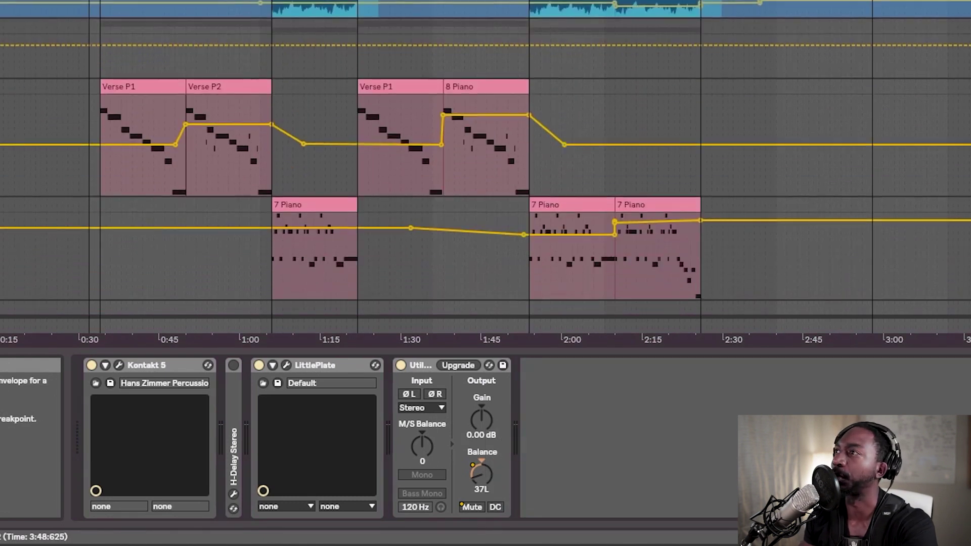
left_click(967, 86)
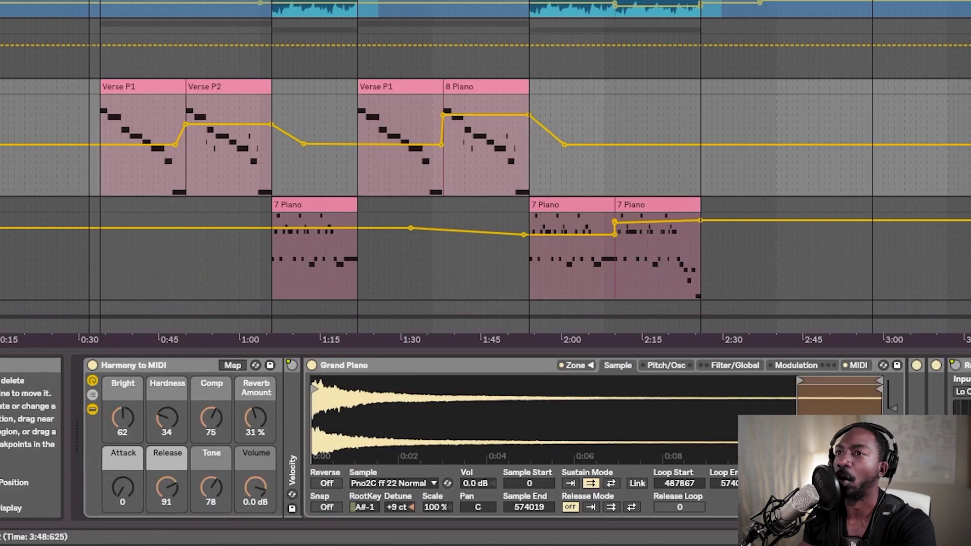
left_click(151, 367)
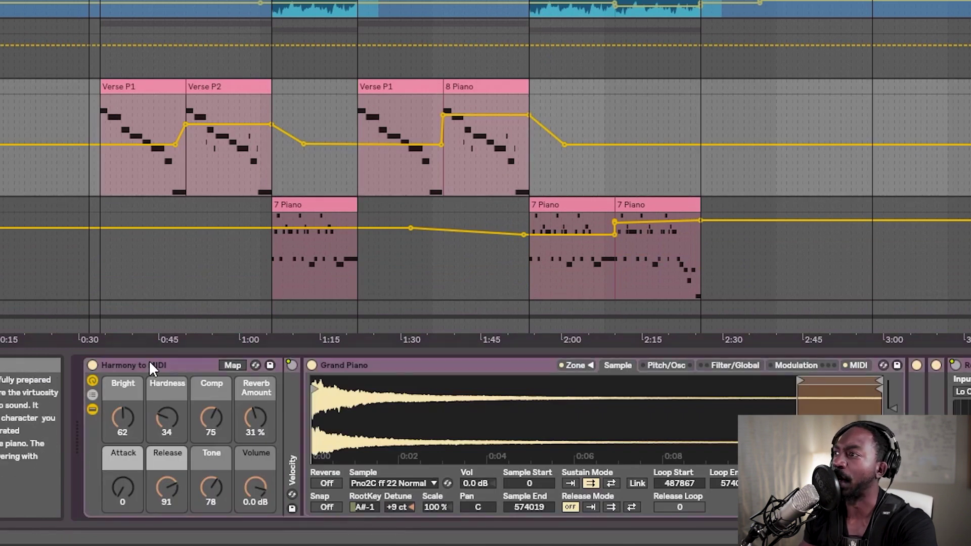
double_click(149, 363)
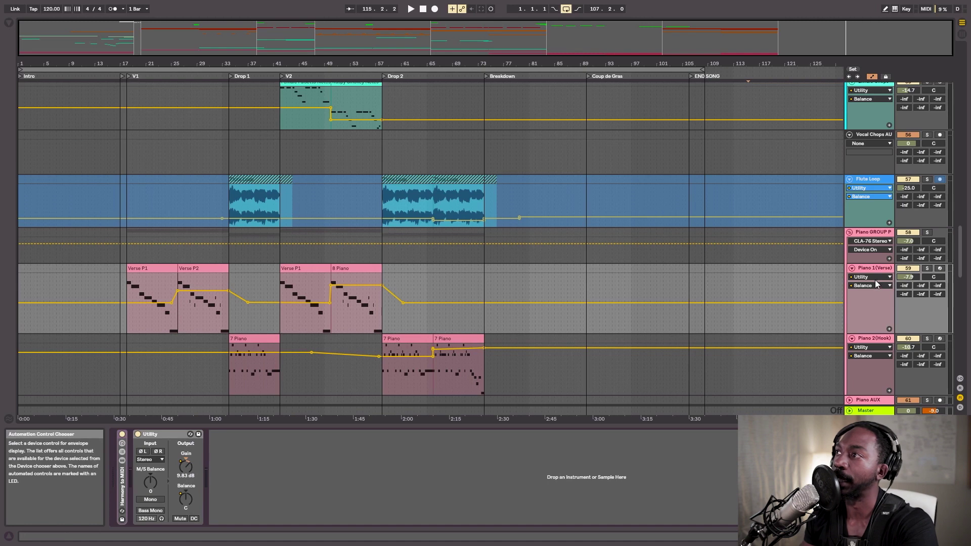
Step: Set the automation device shown on Piano 1(Verse) to None and switch it back to Utility
left_click(871, 281)
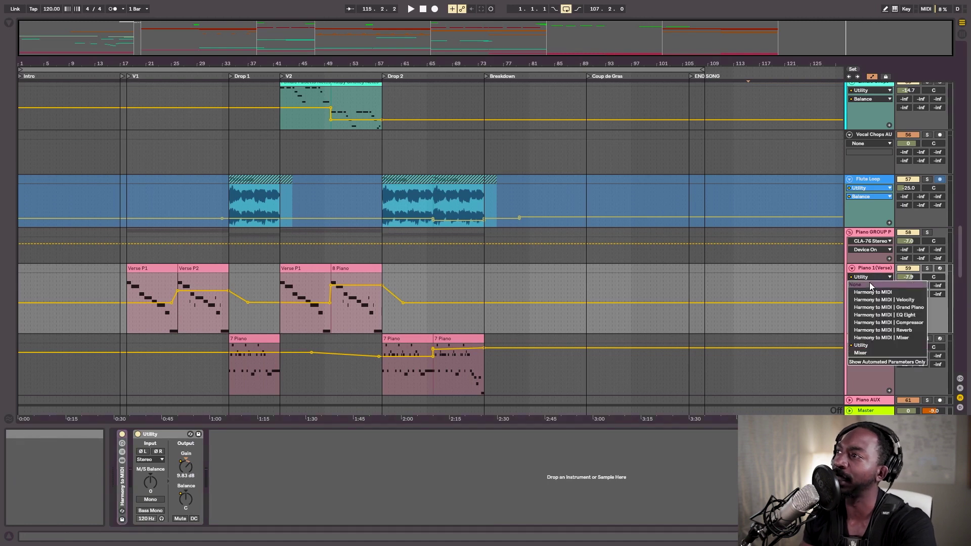
left_click(869, 282)
left_click(860, 280)
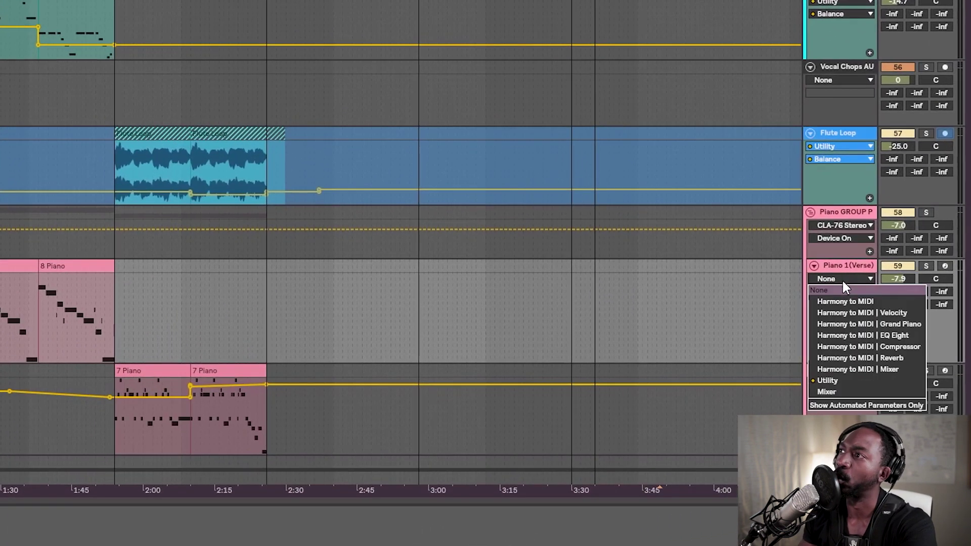
left_click(814, 381)
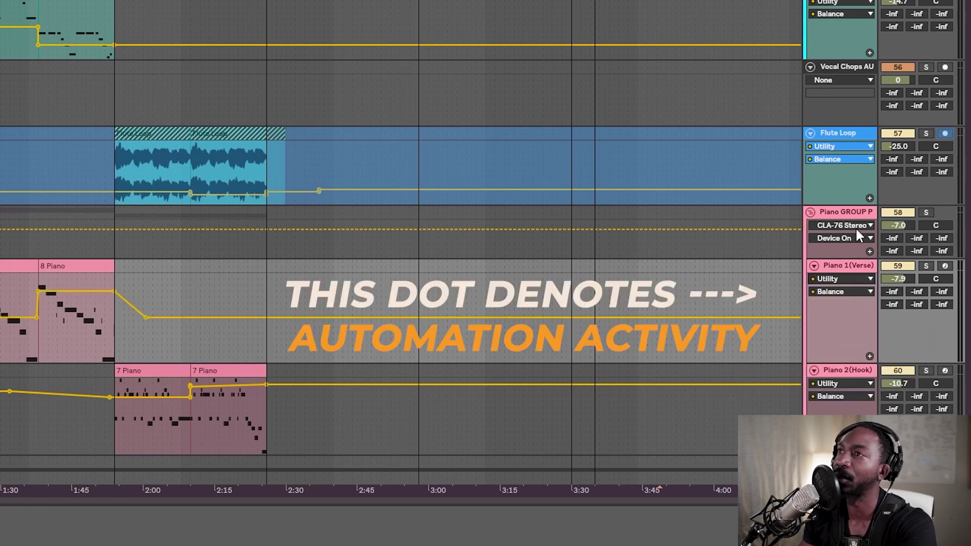
left_click(844, 279)
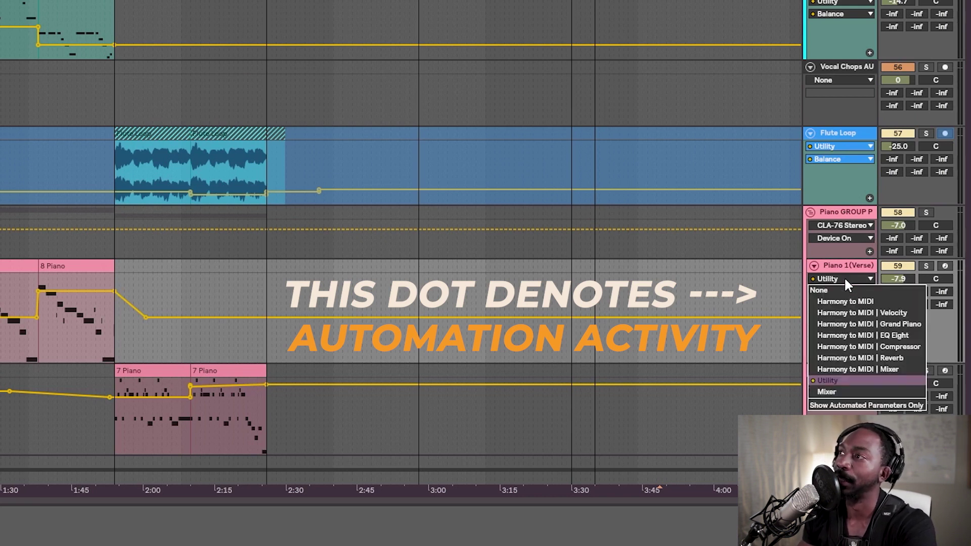
left_click(827, 381)
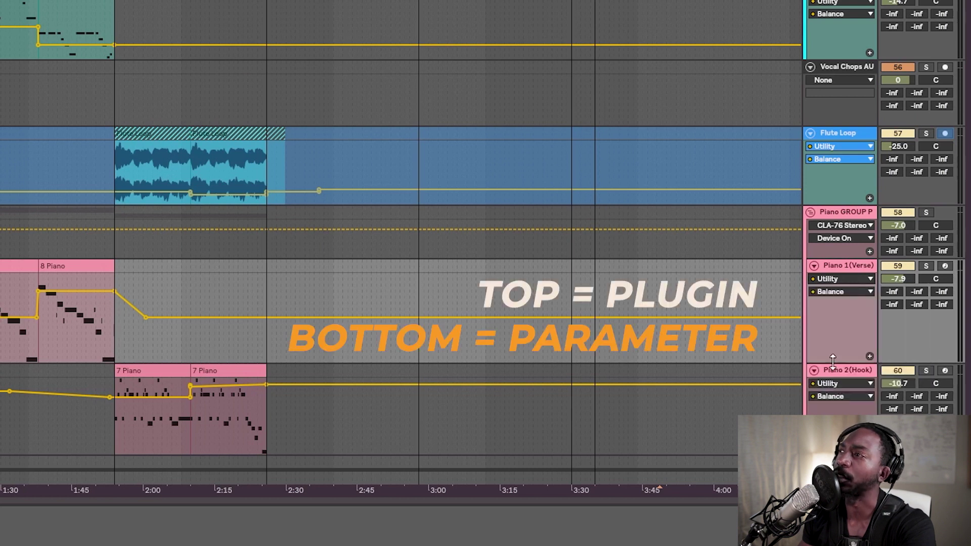
Step: Display Utility's Device On envelope on Piano 1(Verse) and turn the Utility off and on again
left_click(840, 293)
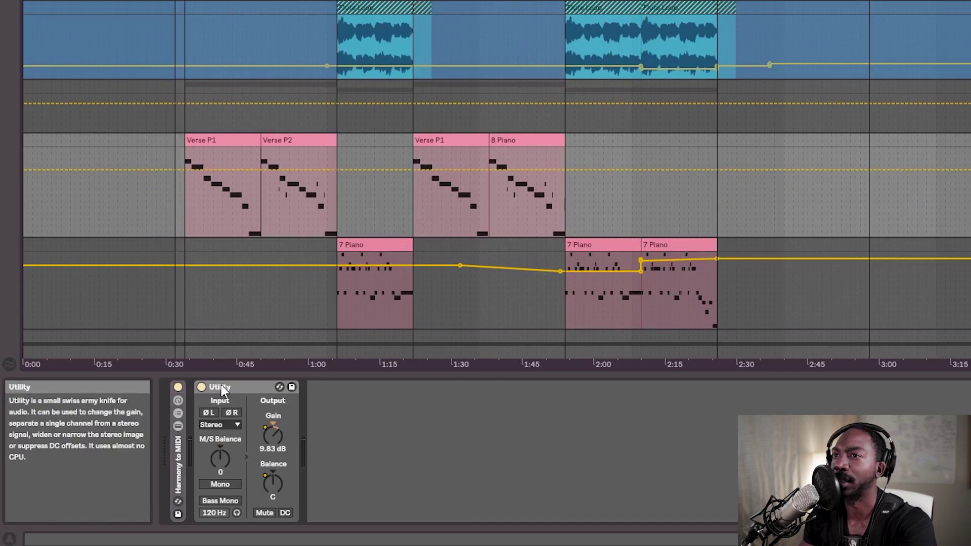
left_click(203, 388)
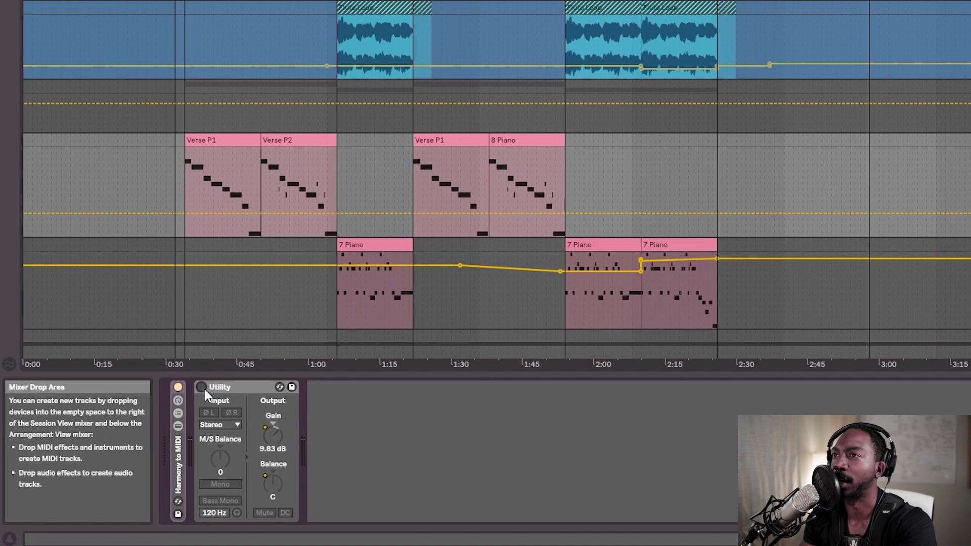
left_click(202, 387)
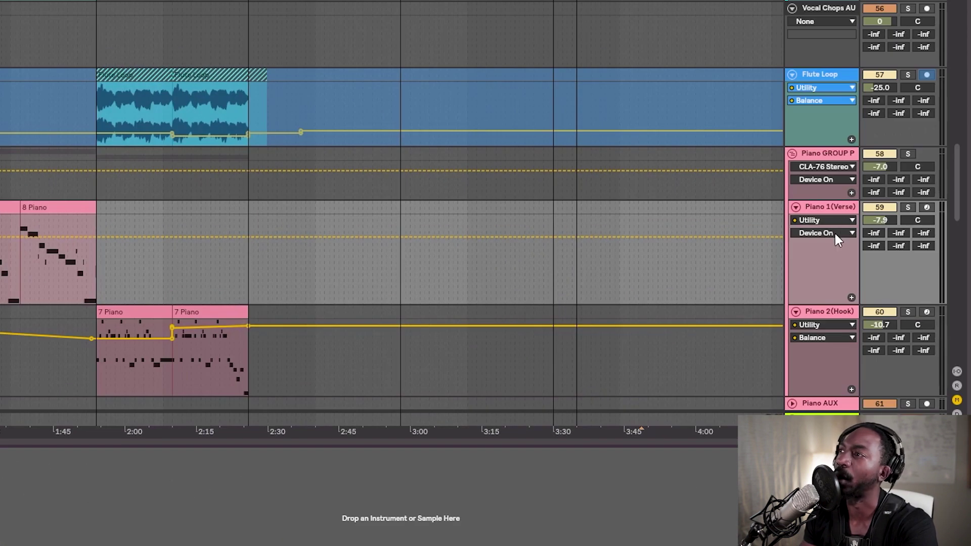
Step: Show Utility's Balance envelope in a taller Piano 1(Verse) lane and place the insert marker at 22.1.2 in Verse P1
left_click(834, 233)
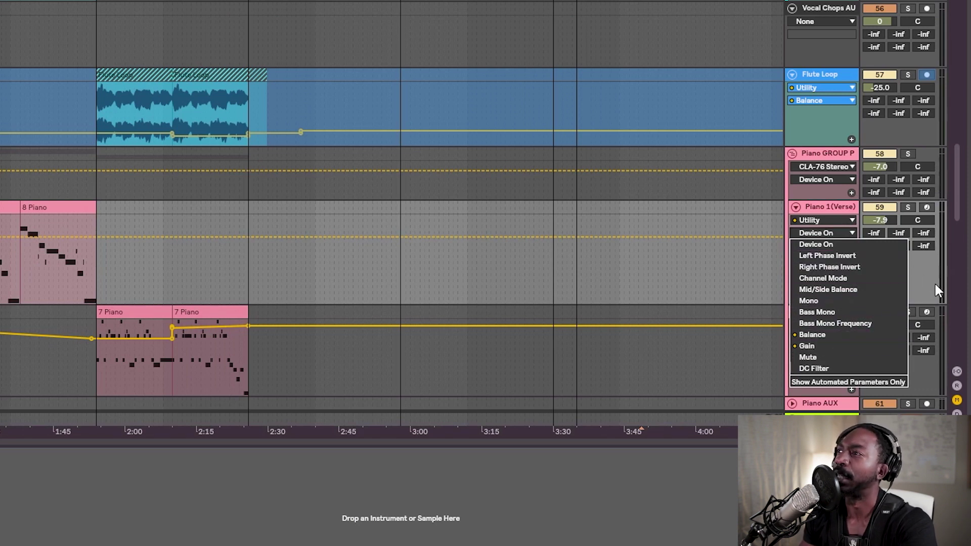
left_click(841, 335)
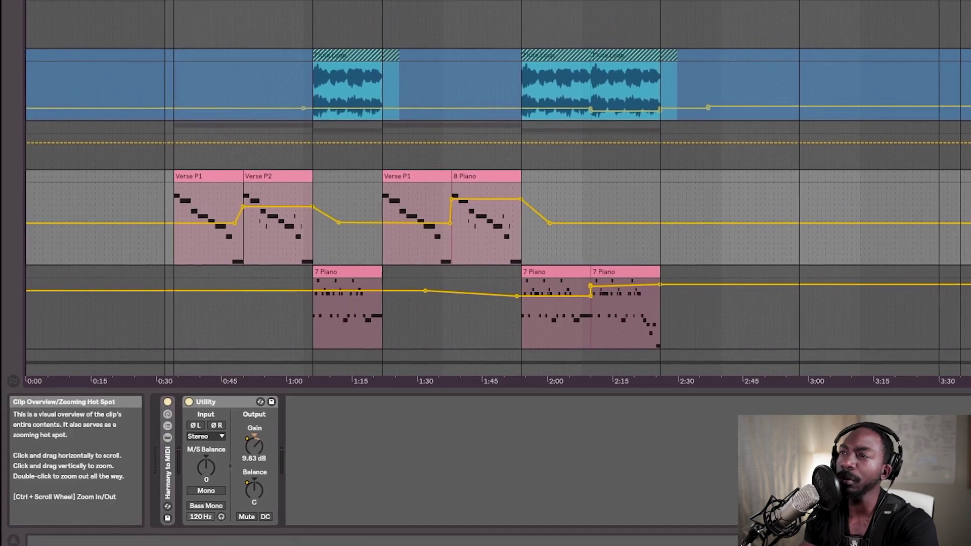
left_click_drag(249, 24, 283, 51)
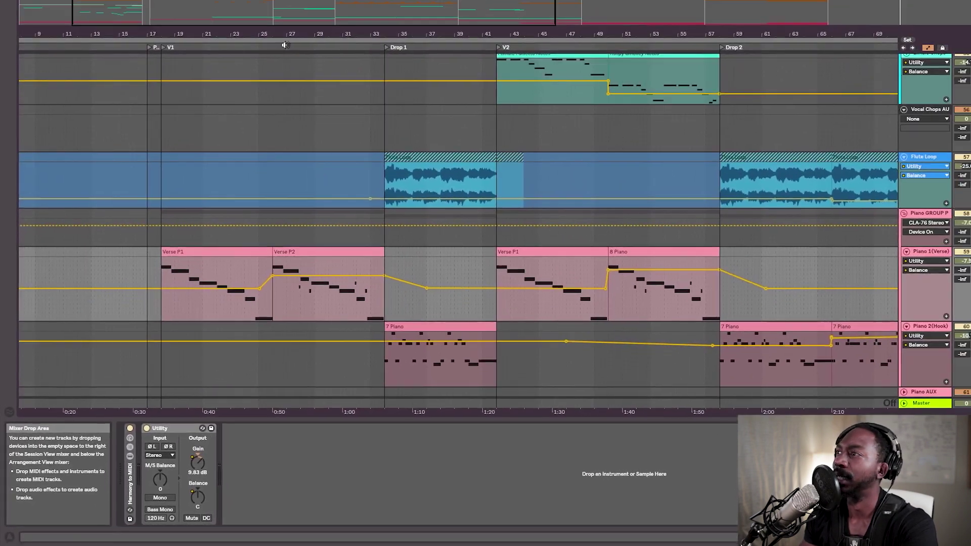
left_click_drag(862, 334, 877, 371)
scroll(877, 370, "down", 2)
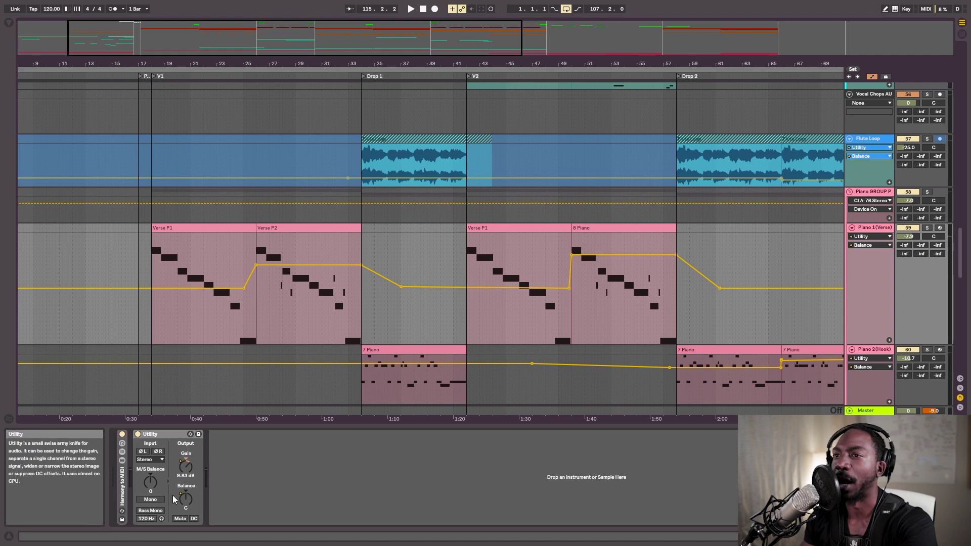
left_click(204, 316)
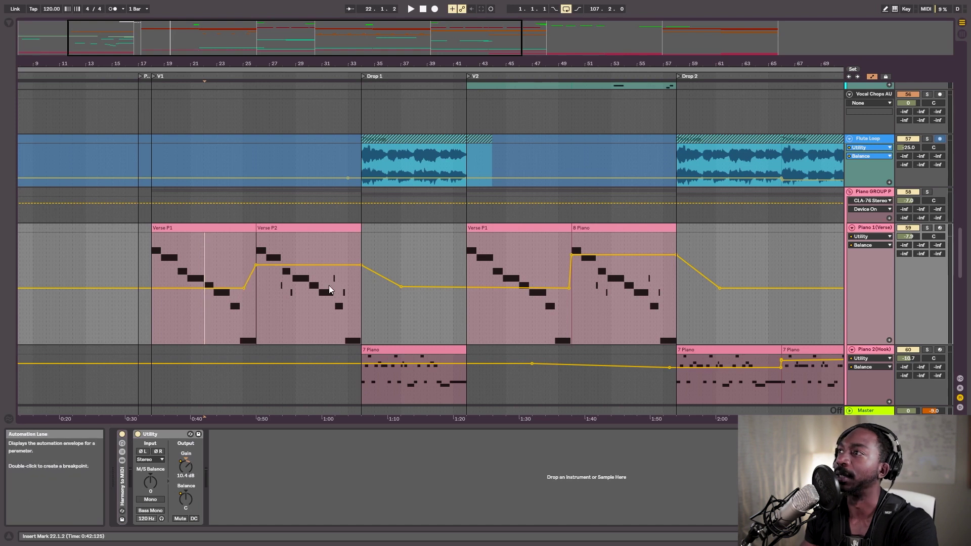
Step: Switch the Piano 1(Verse) lane from Balance to Utility's Device On parameter and toggle the device's activator off and on
left_click(868, 237)
left_click(861, 305)
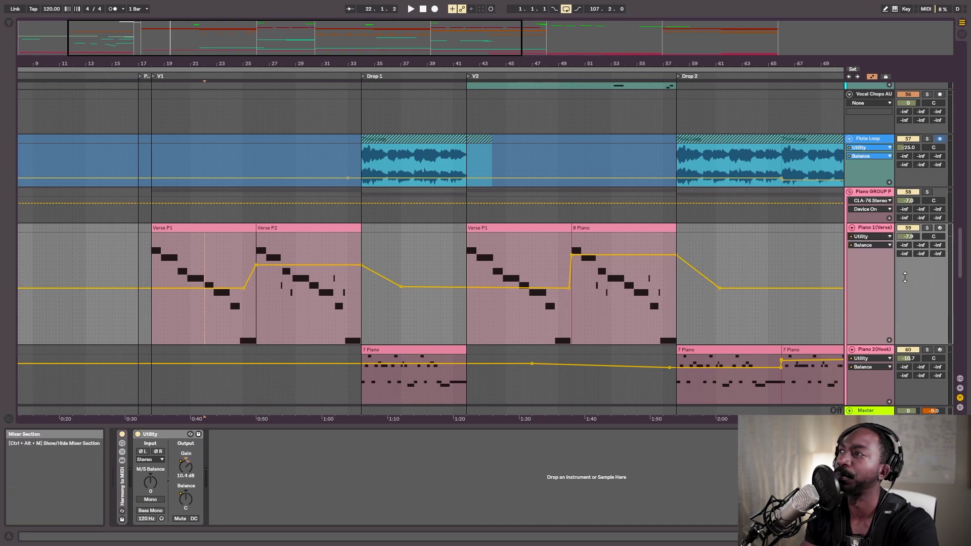
left_click(870, 245)
left_click(872, 253)
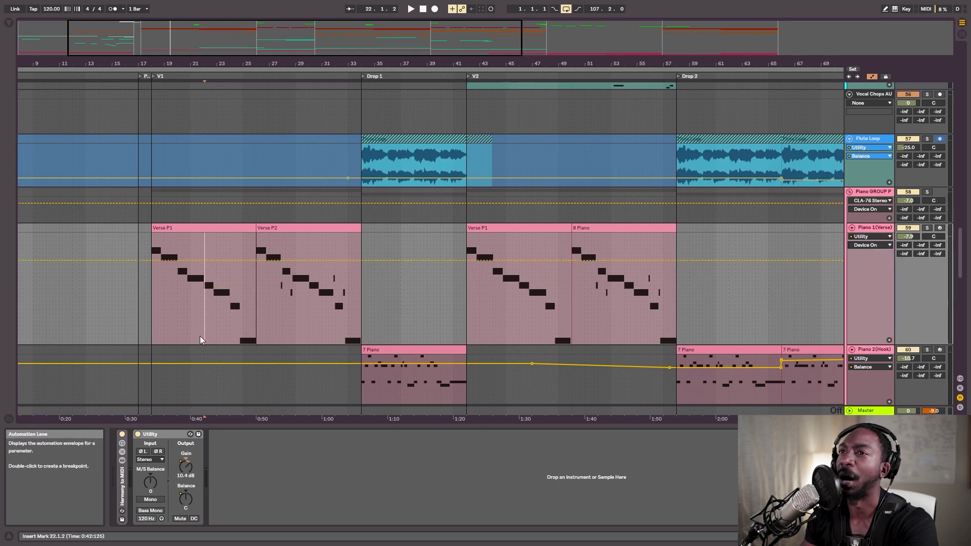
left_click(138, 434)
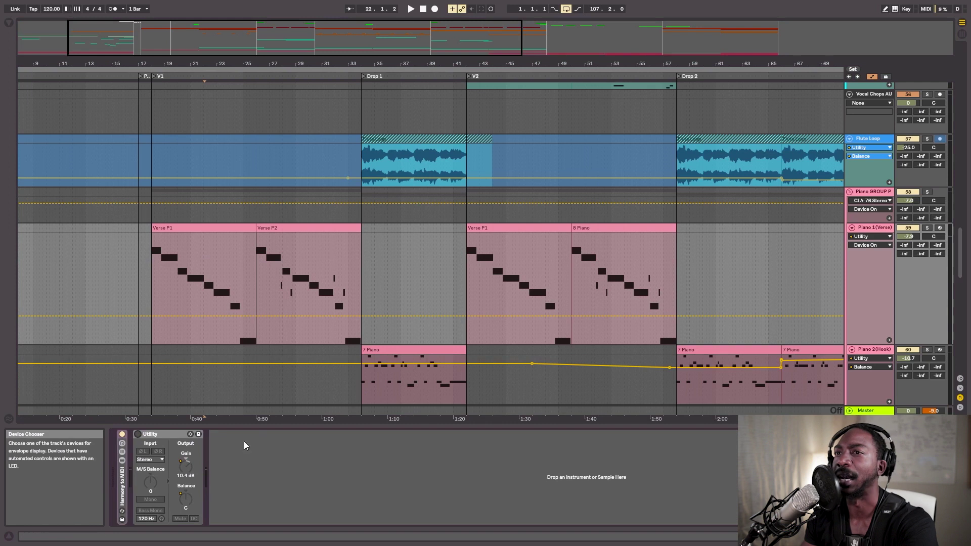
left_click(138, 434)
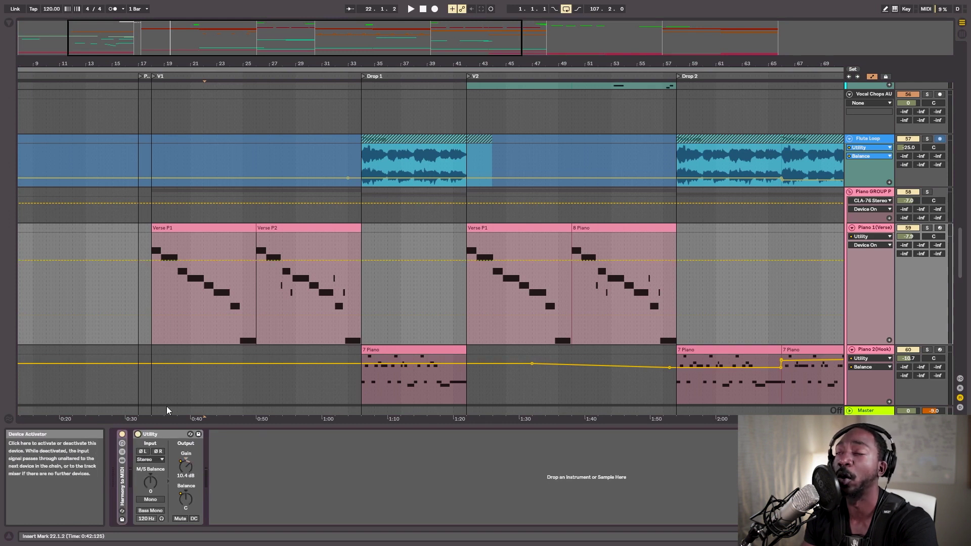
Step: Return the Piano 1(Verse) automation lane to Utility's Balance parameter
left_click(871, 245)
left_click(871, 315)
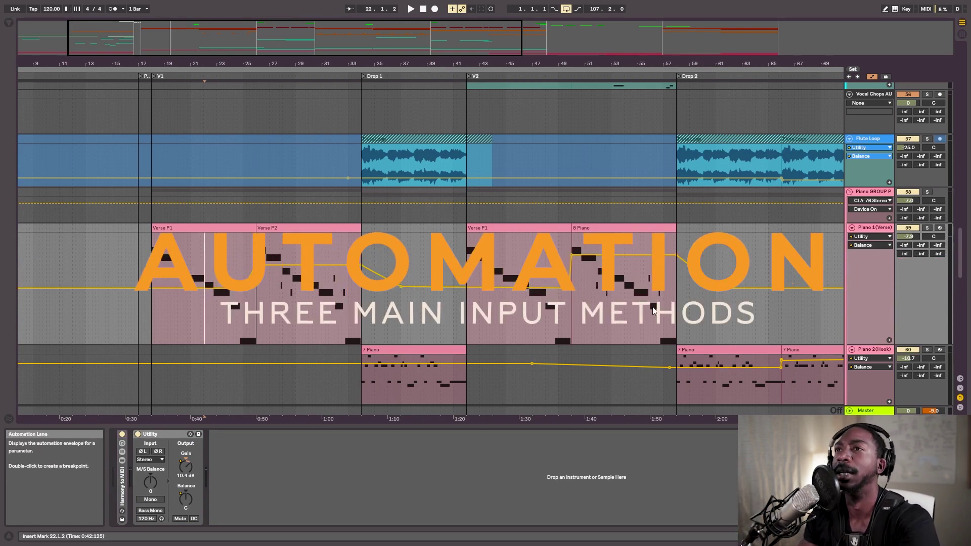
left_click_drag(250, 34, 203, 44)
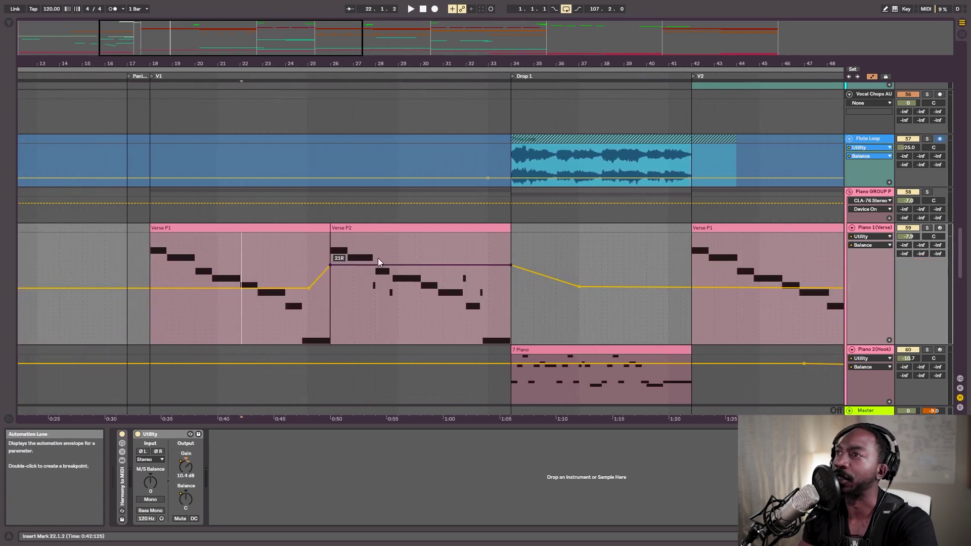
Step: Make the Piano 1(Verse) automation lane taller and frame its first Verse P1 and Verse P2 clips
left_click_drag(874, 348, 874, 357)
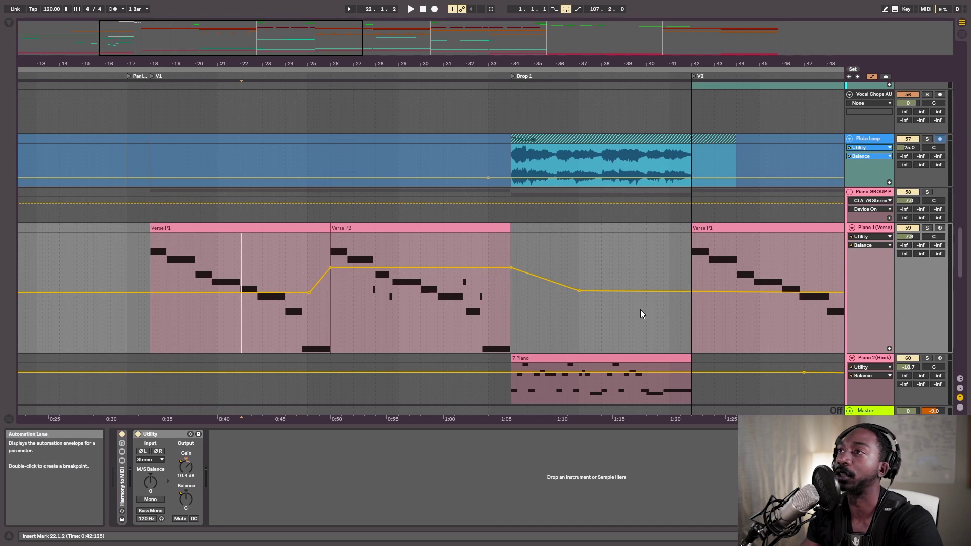
left_click_drag(517, 64, 515, 21)
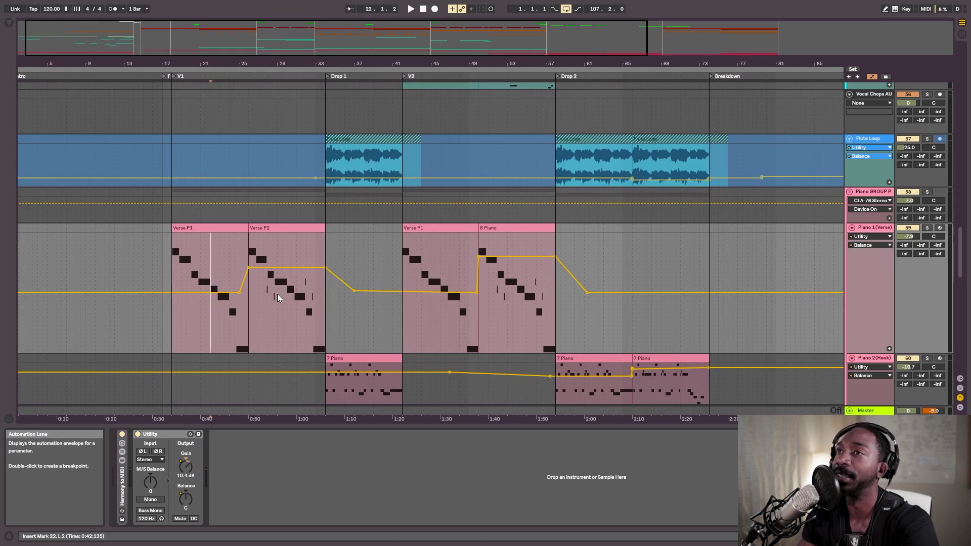
left_click_drag(309, 51, 142, 107)
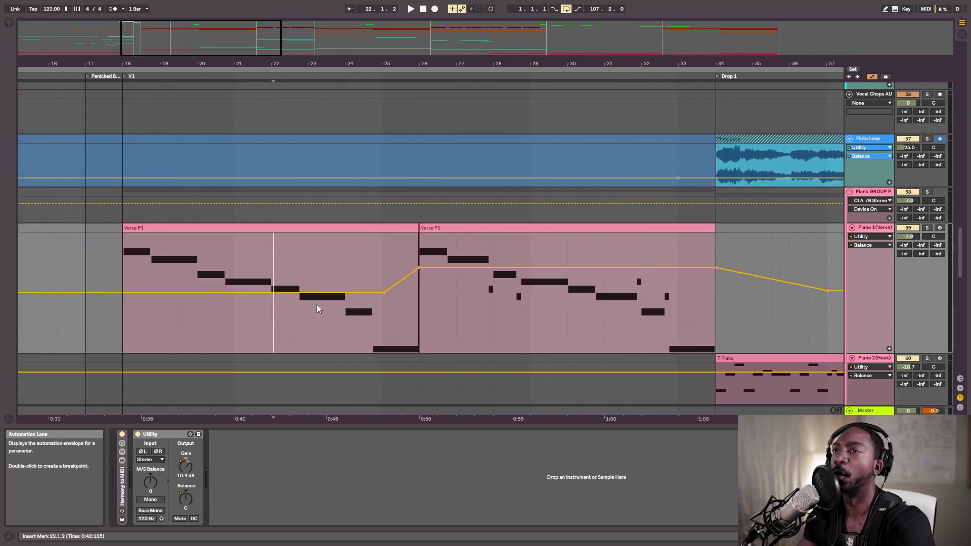
Step: Add breakpoints along Verse P1's Balance envelope, raise the section around bar 21 to about 10R, and restore the flat line
left_click(139, 293)
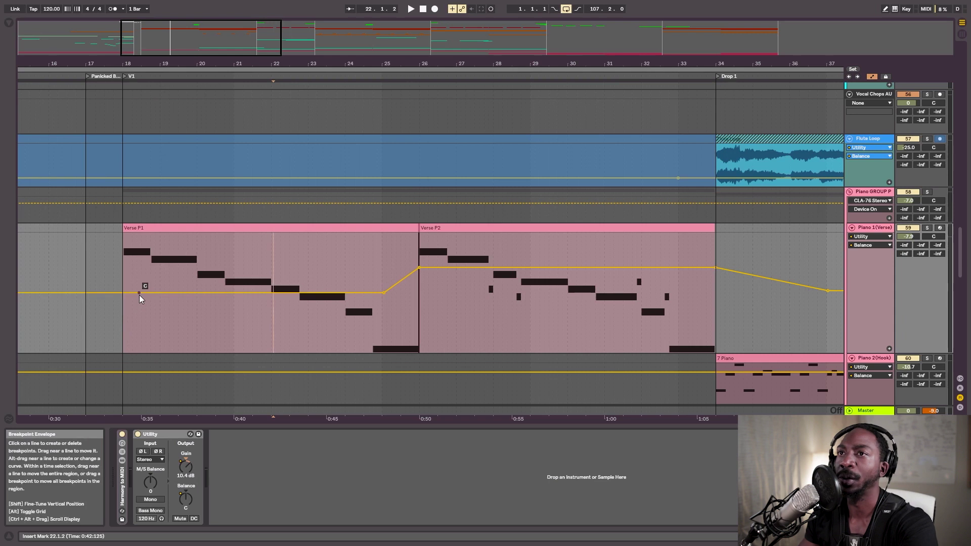
left_click(214, 293)
left_click(308, 293)
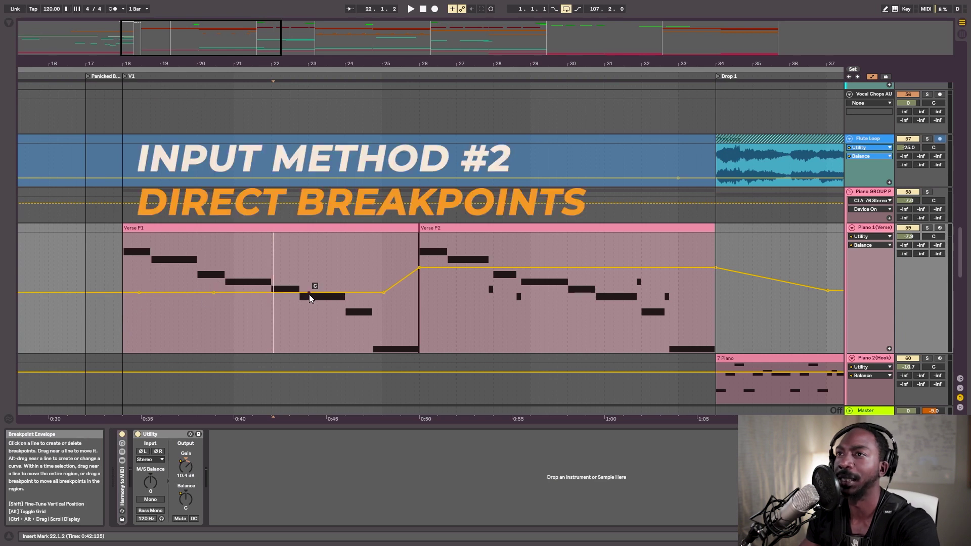
left_click(184, 293)
left_click_drag(202, 298, 259, 276)
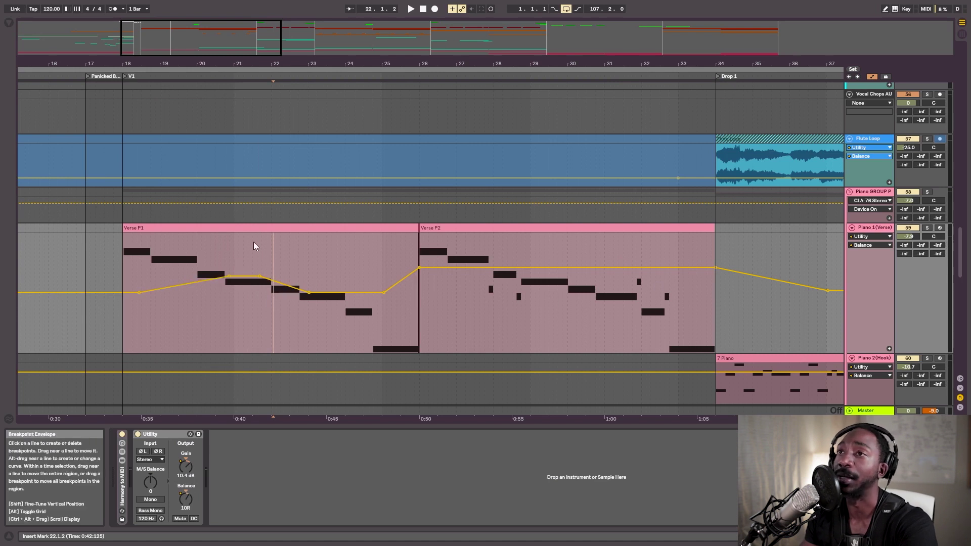
left_click_drag(247, 278, 262, 293)
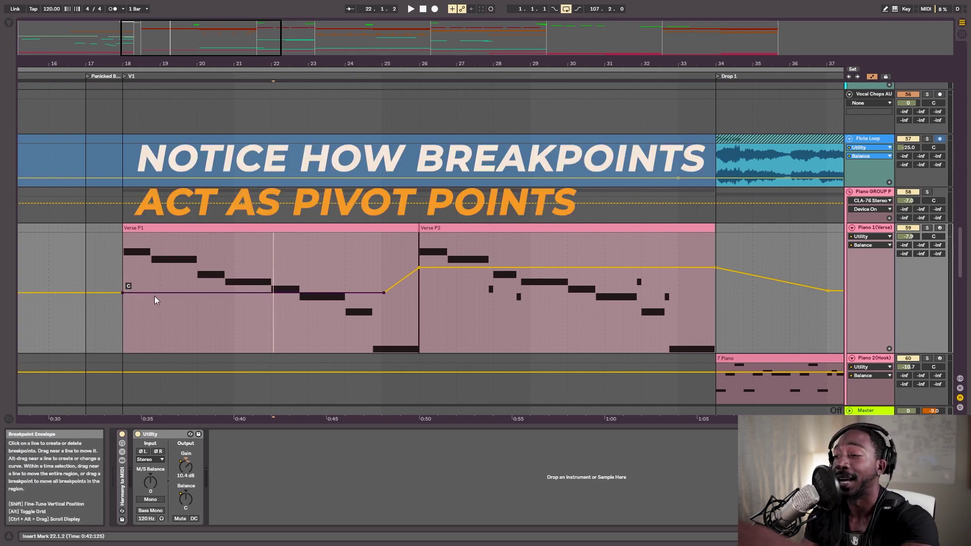
Step: Add a breakpoint between bars 20 and 21, try raising the Balance line before it to about 15R, and undo the change
left_click(227, 296)
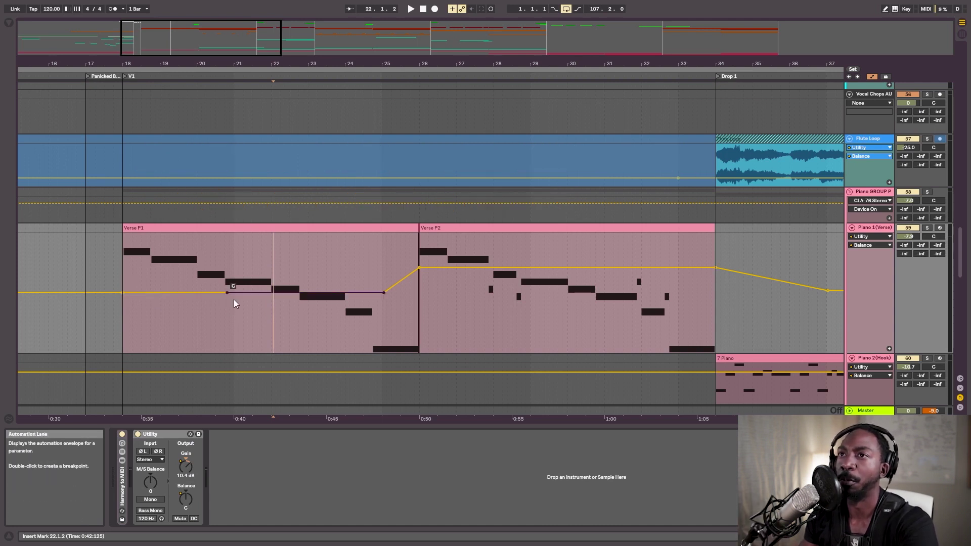
left_click(188, 295)
left_click(191, 293)
left_click_drag(169, 301, 126, 277)
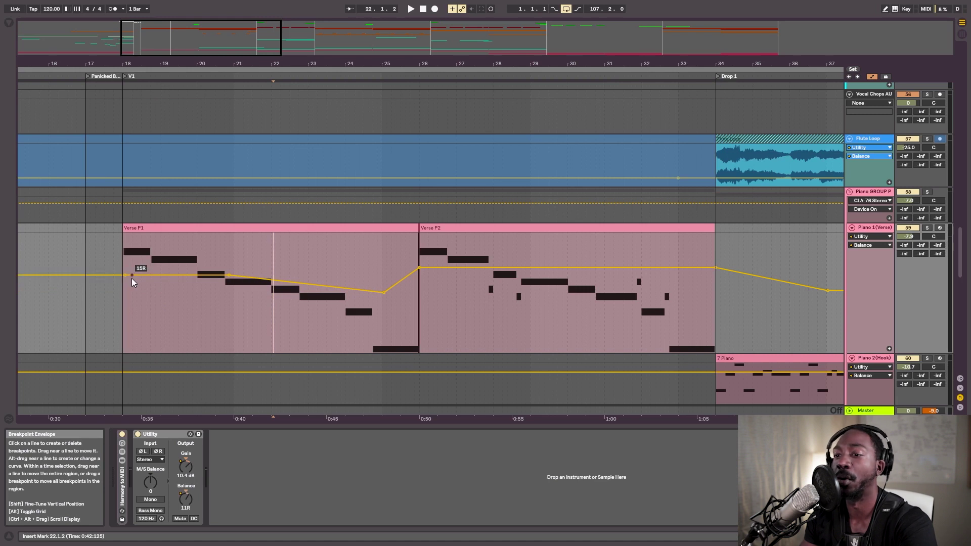
key("ctrl+z")
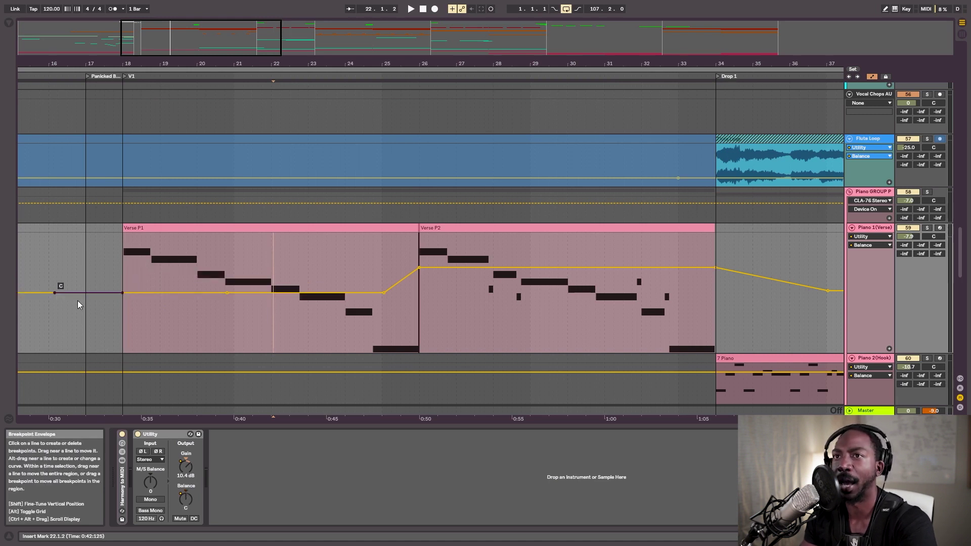
Step: Try raising the Balance segment between Verse P1's start and the breakpoint before bar 21, undo it, and remove that breakpoint
left_click_drag(173, 307, 177, 293)
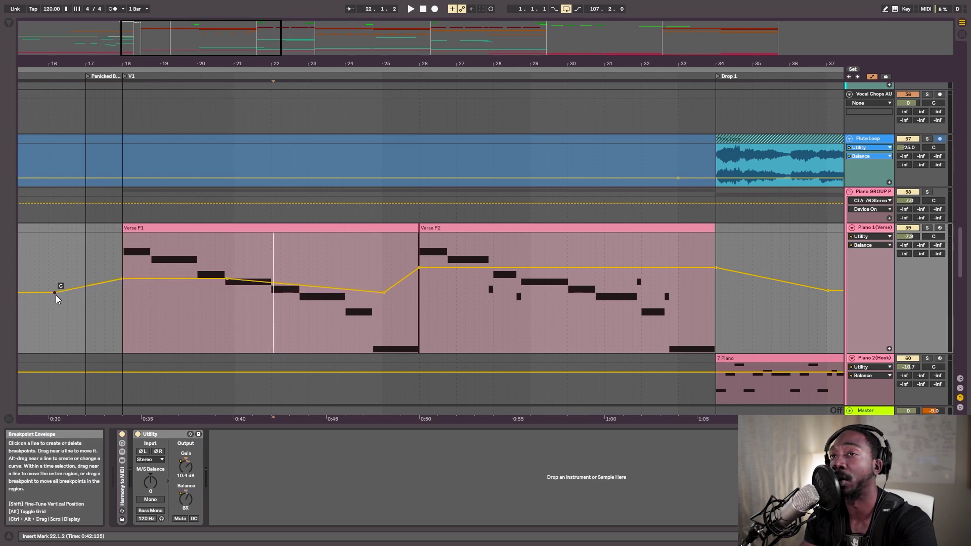
key("ctrl+z")
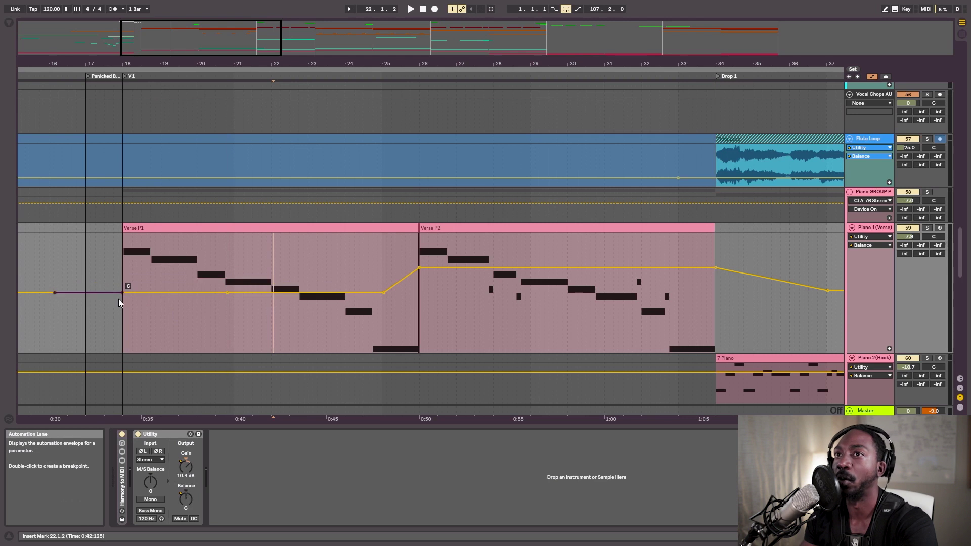
left_click(160, 303)
left_click_drag(161, 302, 164, 290)
key("ctrl+z")
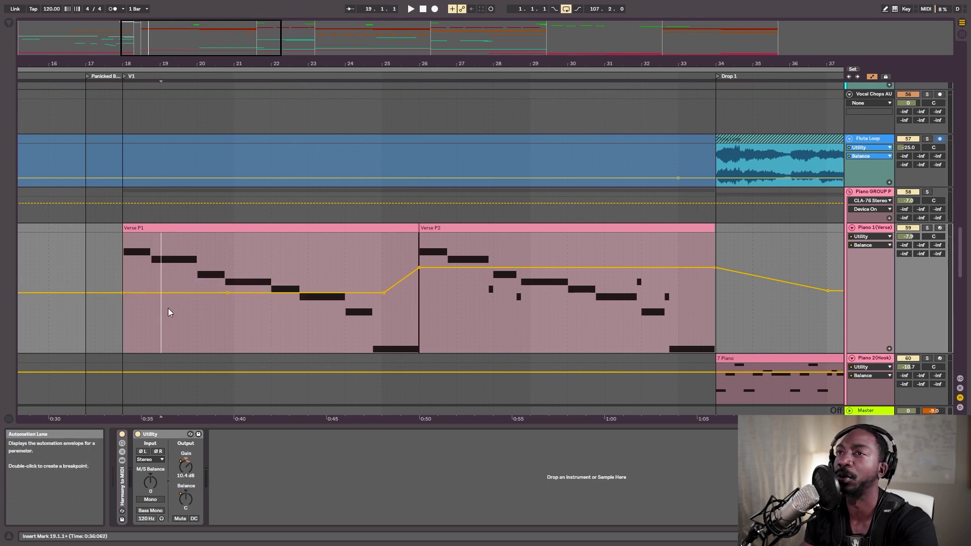
left_click(227, 292)
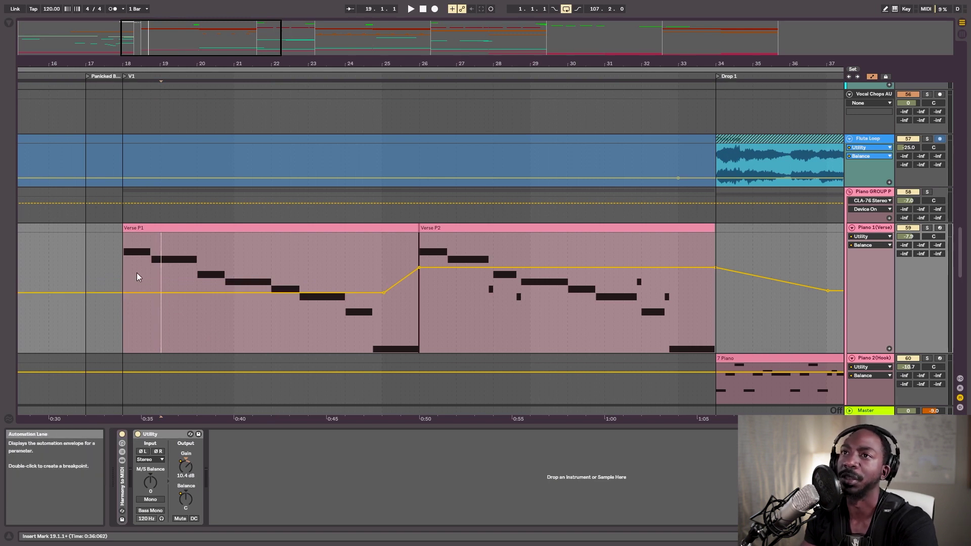
Step: Select 17.4.4 to 25.1.1 in the Piano 1(Verse) lane and try lowering that range's Balance line, undoing each attempt
left_click_drag(123, 272, 383, 306)
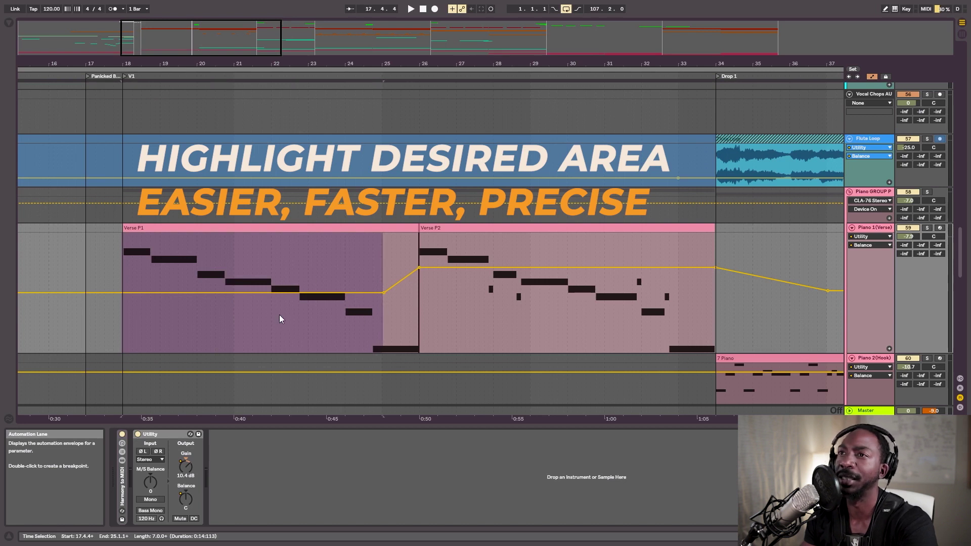
left_click_drag(279, 300, 279, 322)
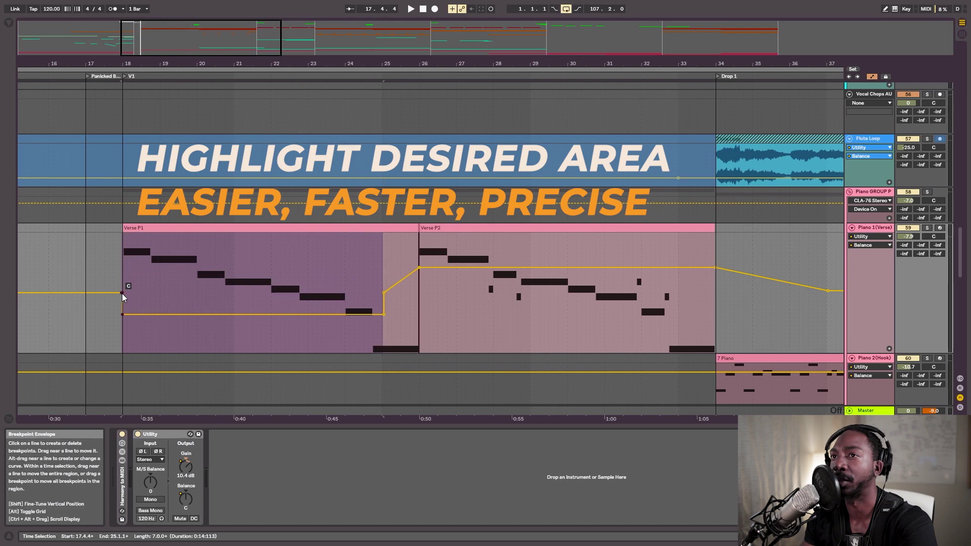
key("ctrl+z")
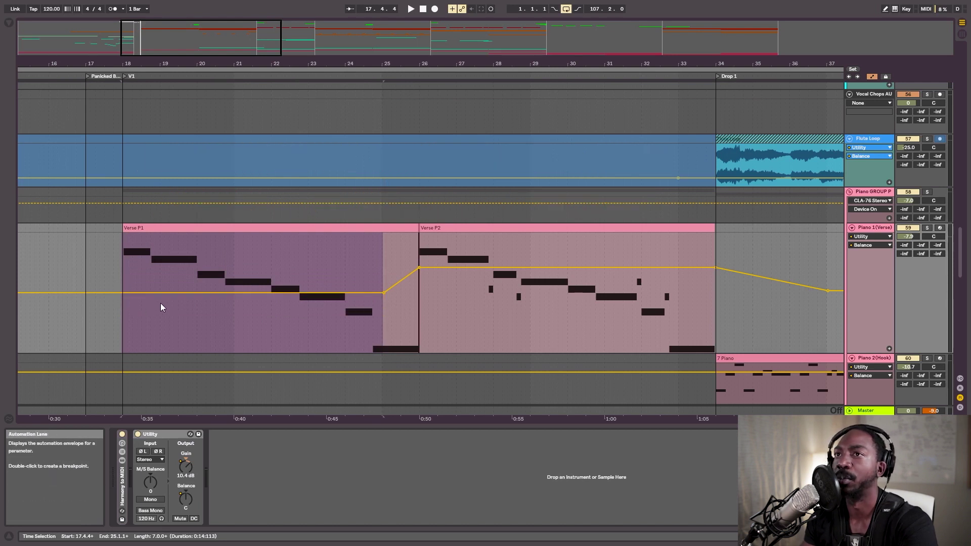
left_click_drag(162, 298, 162, 333)
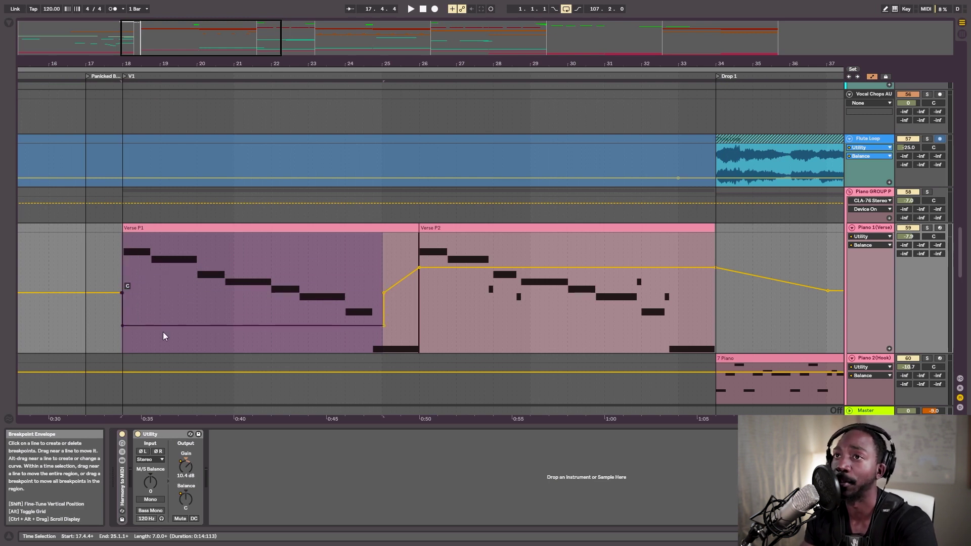
key("ctrl+z")
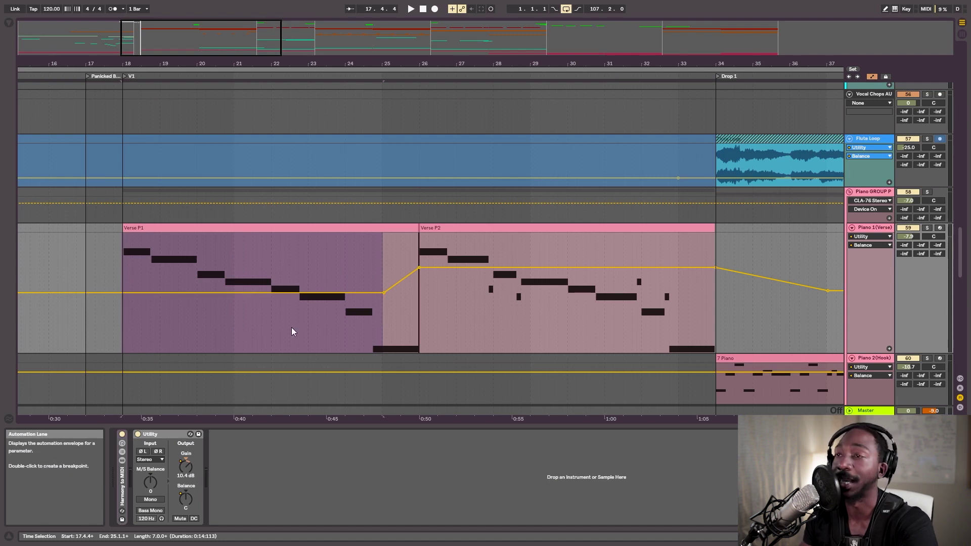
Step: In Draw Mode, draw freehand Balance curves across Verse P1, Verse P2 and the start of Drop 1
key("b")
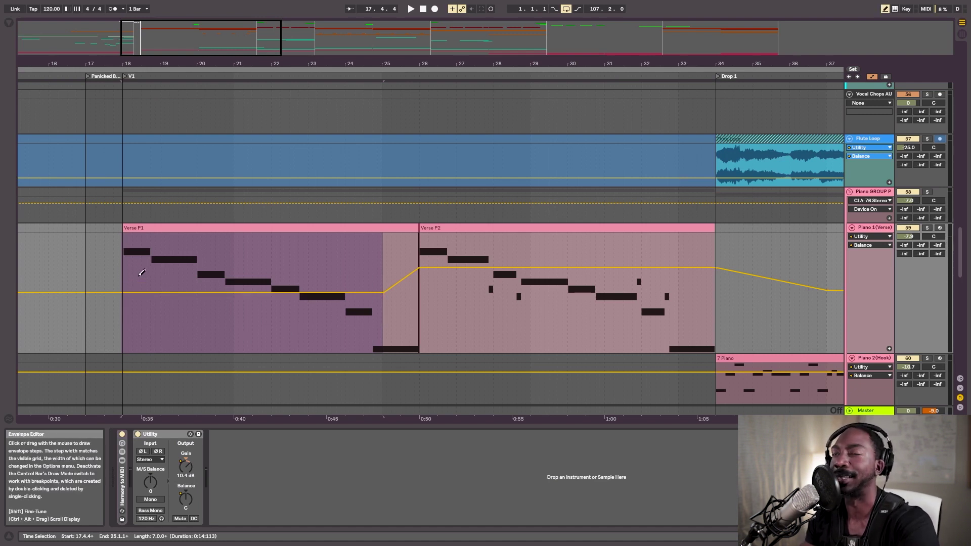
mouse_move(140, 293)
left_mouse_down()
mouse_move(178, 280)
mouse_move(267, 316)
mouse_move(296, 288)
mouse_move(348, 282)
left_mouse_up()
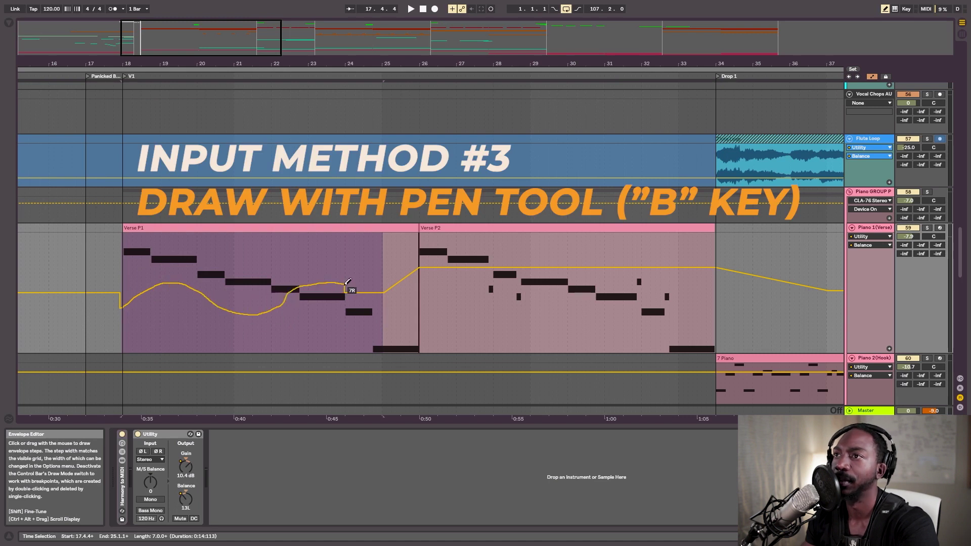
mouse_move(414, 316)
left_mouse_down()
mouse_move(448, 286)
mouse_move(539, 262)
left_mouse_up()
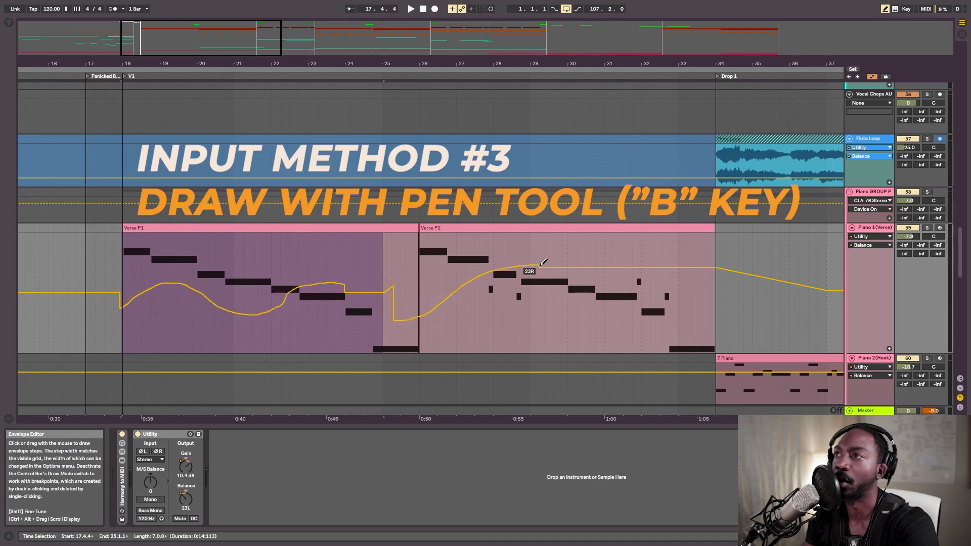
mouse_move(600, 281)
left_mouse_down()
mouse_move(717, 278)
mouse_move(767, 313)
left_mouse_up()
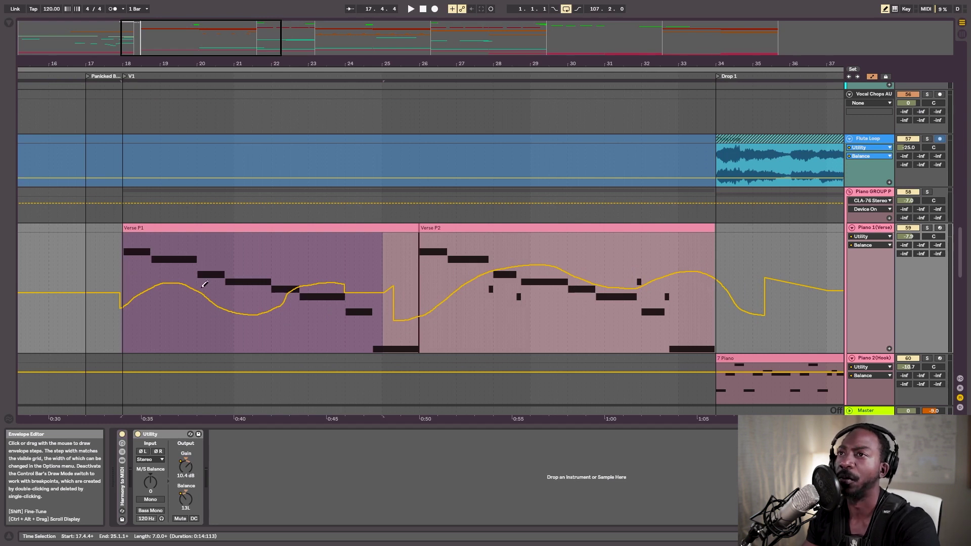
Step: With the grid off, redraw the Balance curve over Verse P1 and undo all the freehand drawing
right_click(242, 282)
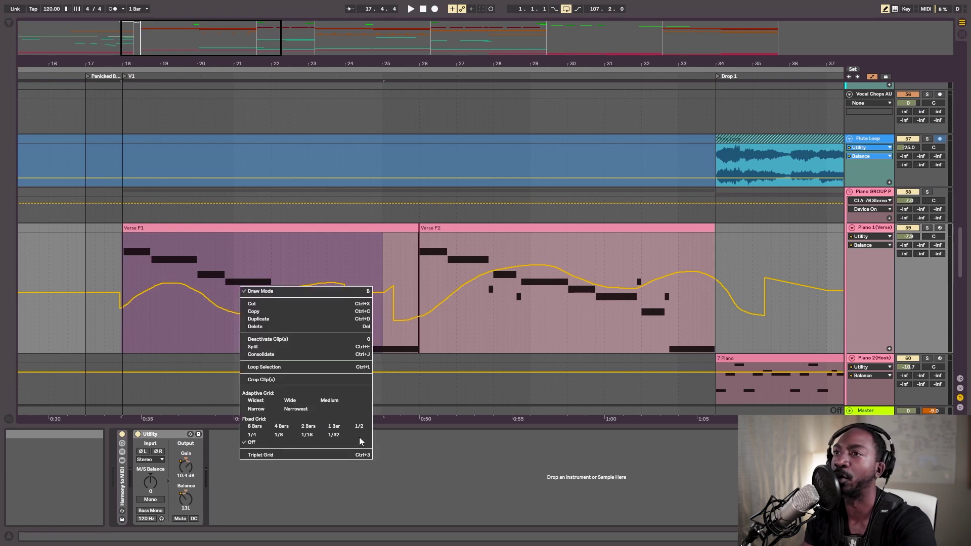
left_click(197, 376)
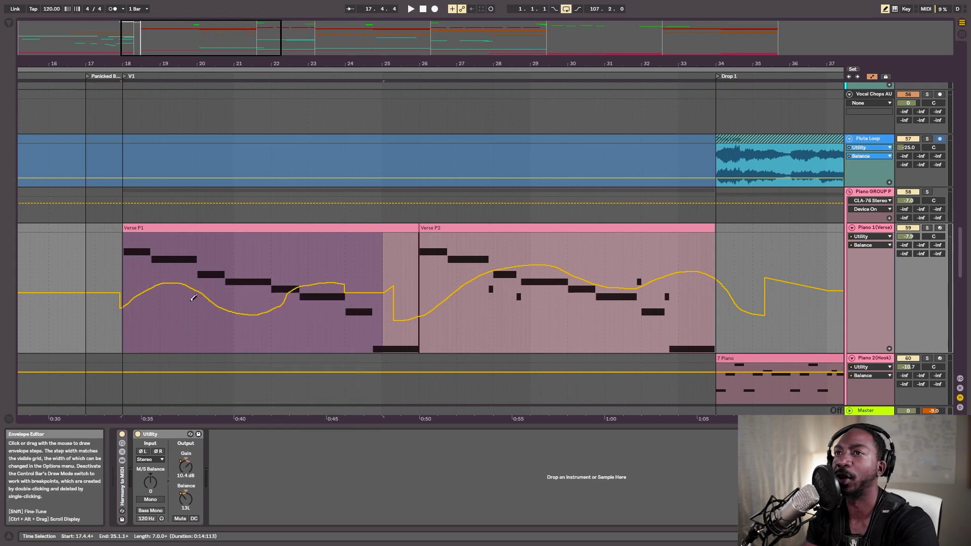
mouse_move(119, 307)
left_mouse_down()
mouse_move(332, 328)
mouse_move(363, 322)
mouse_move(338, 318)
left_mouse_up()
key("ctrl+z")
key("ctrl+z")
key("ctrl+z")
Step: Set the fixed grid to 2 Bars and try drawing stepped Balance automation across both verse clips, undoing it and leaving Draw Mode
right_click(205, 316)
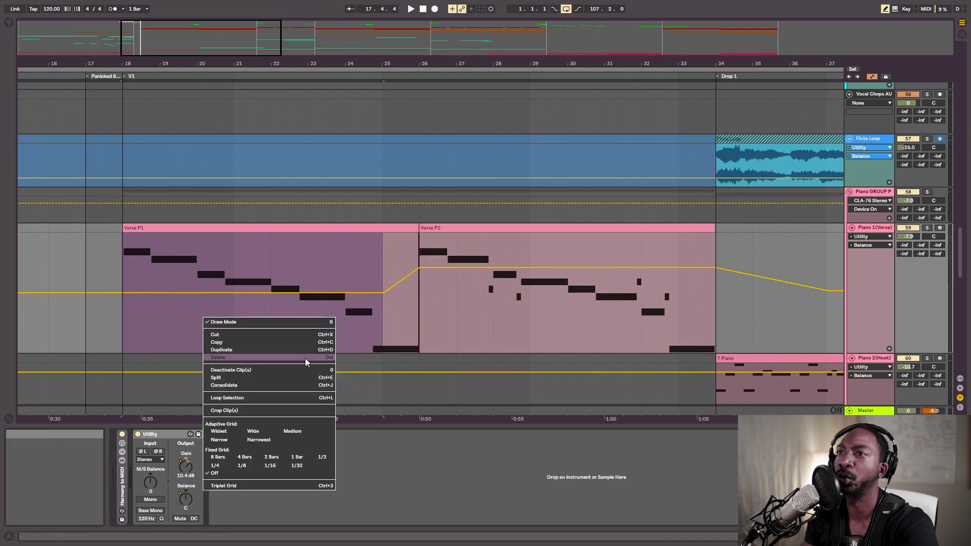
left_click(271, 456)
mouse_move(156, 314)
left_mouse_down()
mouse_move(303, 275)
mouse_move(344, 302)
mouse_move(511, 275)
mouse_move(538, 303)
mouse_move(627, 265)
mouse_move(660, 277)
left_mouse_up()
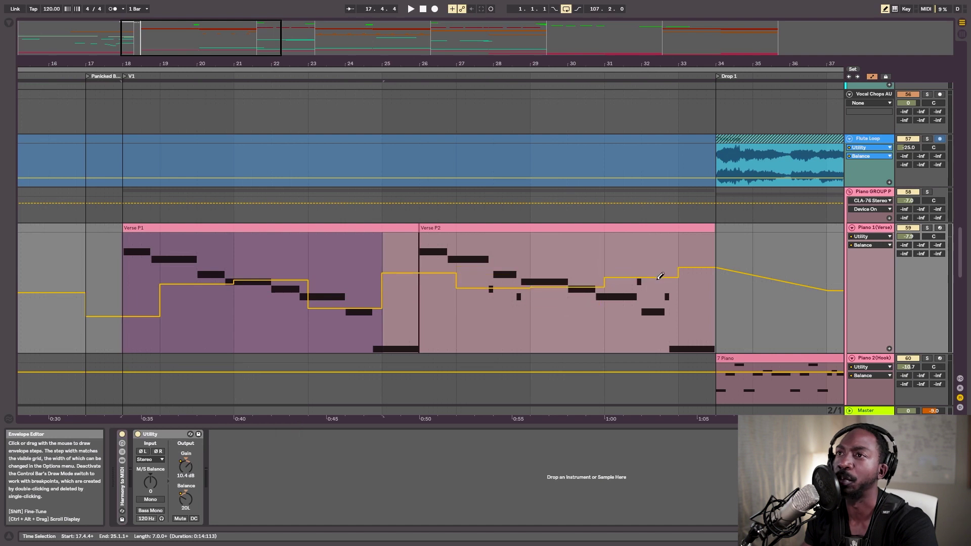
key("ctrl+z")
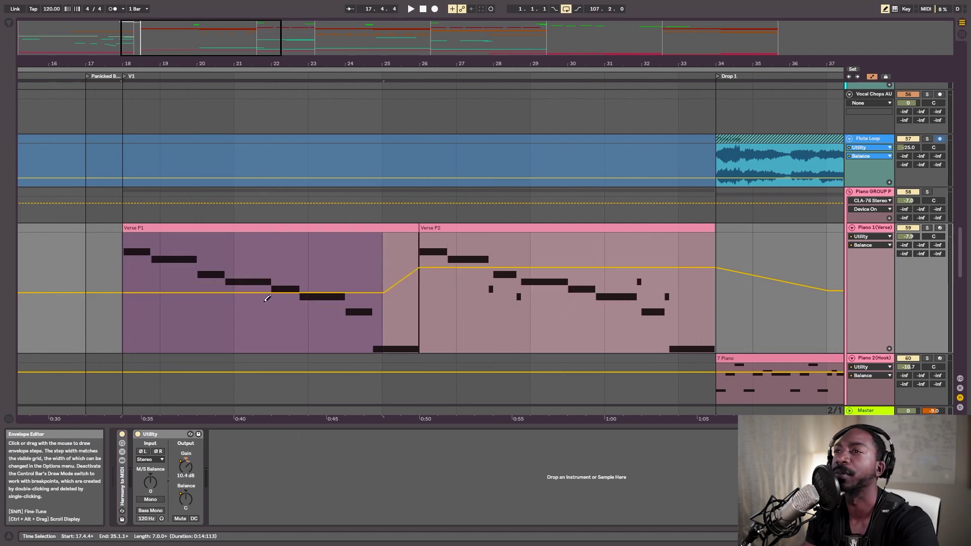
key("b")
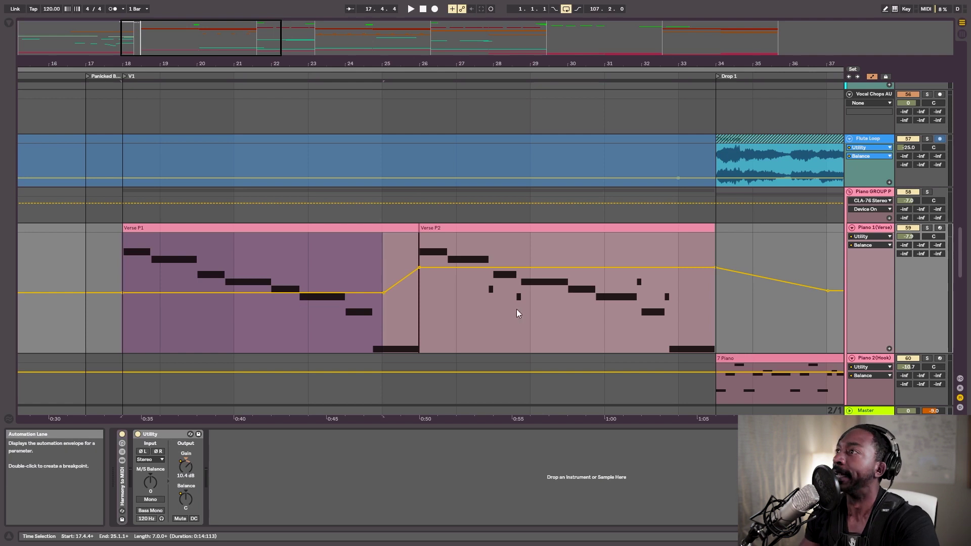
Step: Make the Piano 1(Verse) lane taller, place the insert marker at 25.1.1, and show the arrangement from Intro to Drop 2
left_click_drag(859, 352, 859, 396)
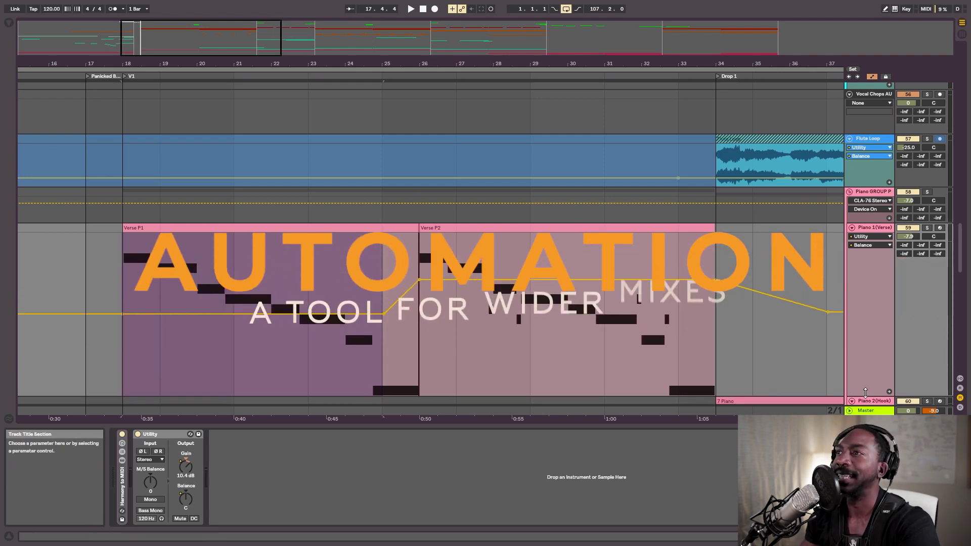
scroll(748, 313, "down", 2)
left_click(523, 290)
left_click(409, 291)
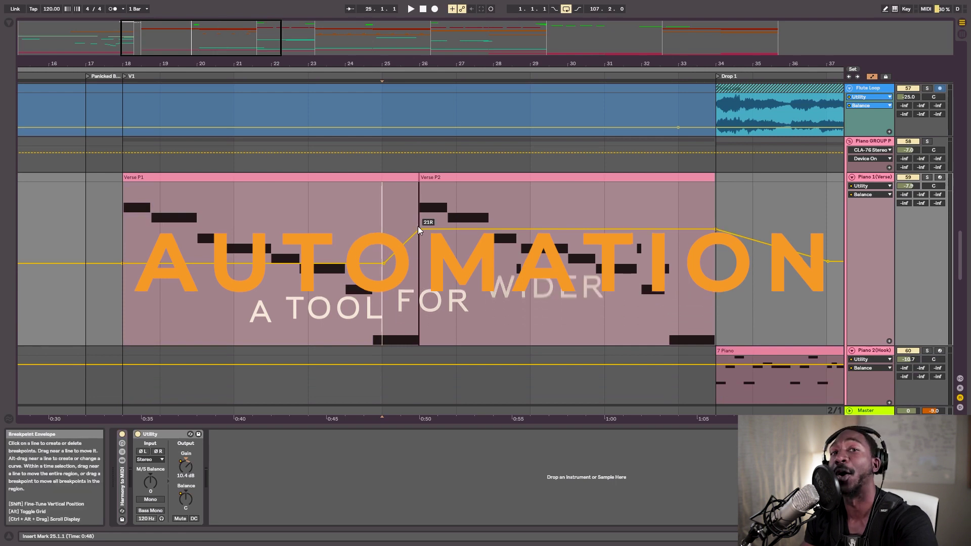
left_click_drag(257, 66, 251, 38)
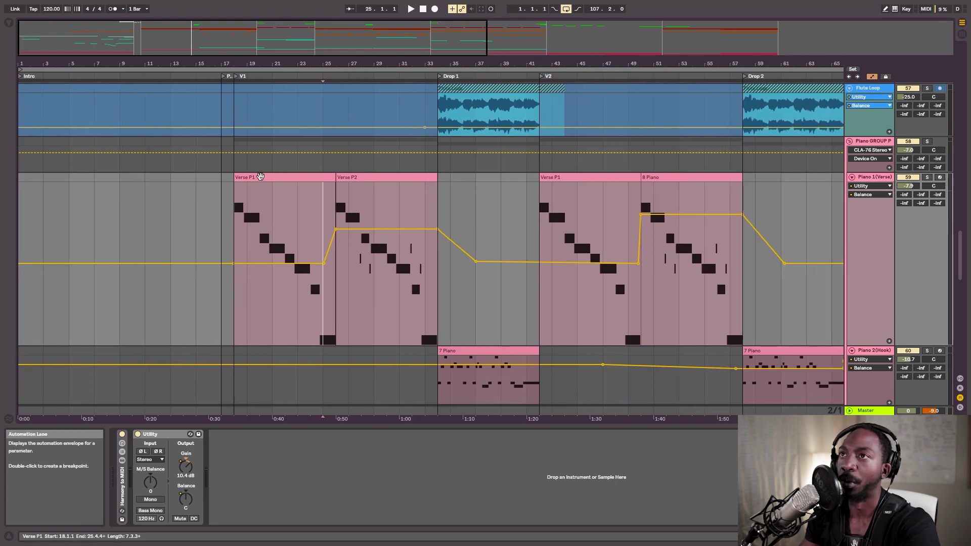
Step: Play the arrangement from the start of the first Verse P1 clip at 18.1.1 on Piano 1(Verse)
left_click(259, 179)
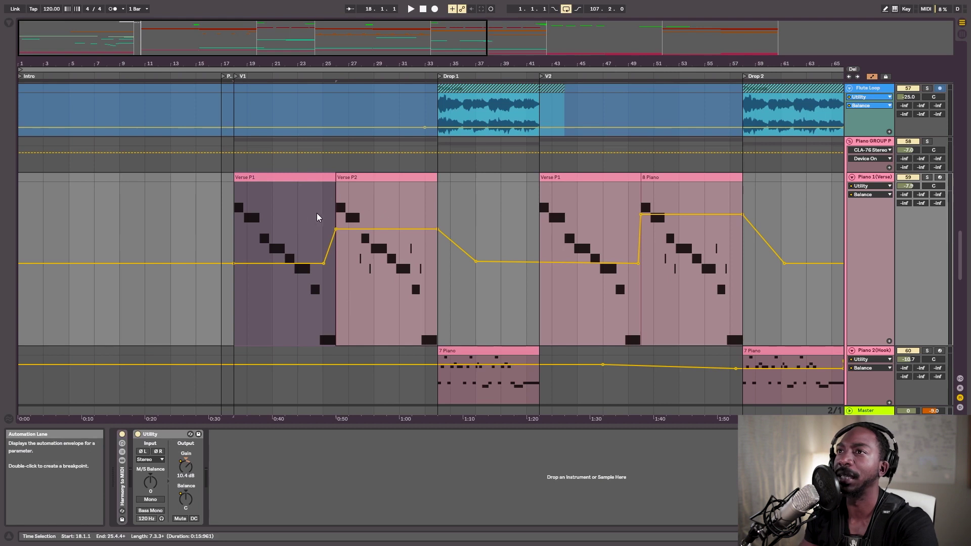
left_click(290, 226)
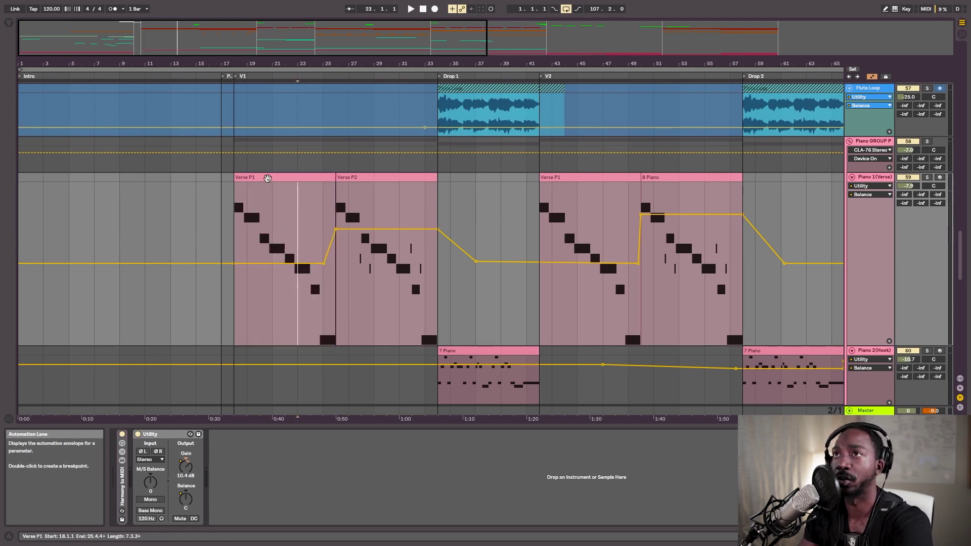
left_click(266, 179)
key("space")
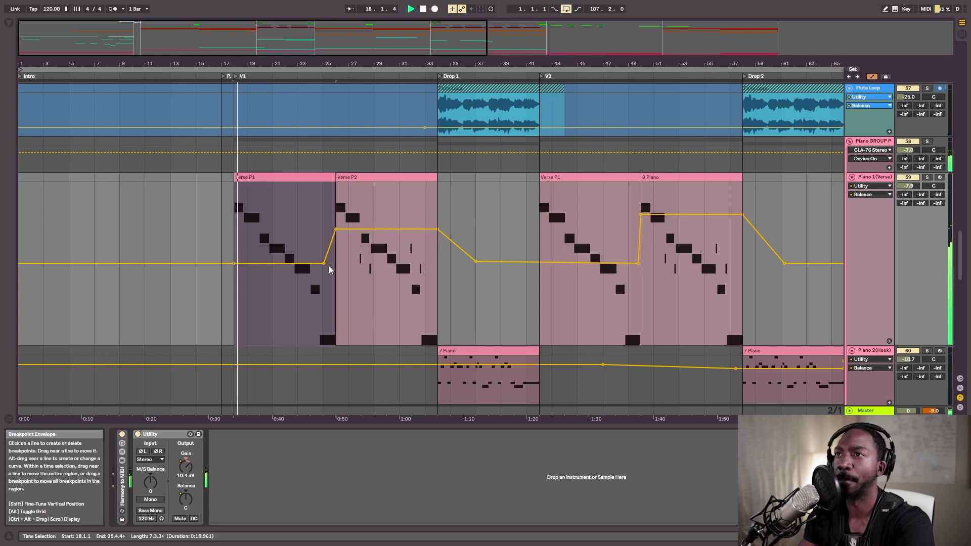
Step: Solo the Piano 1(Verse) track while the first Verse P1 clip plays and check its Balance curve
left_click(927, 177)
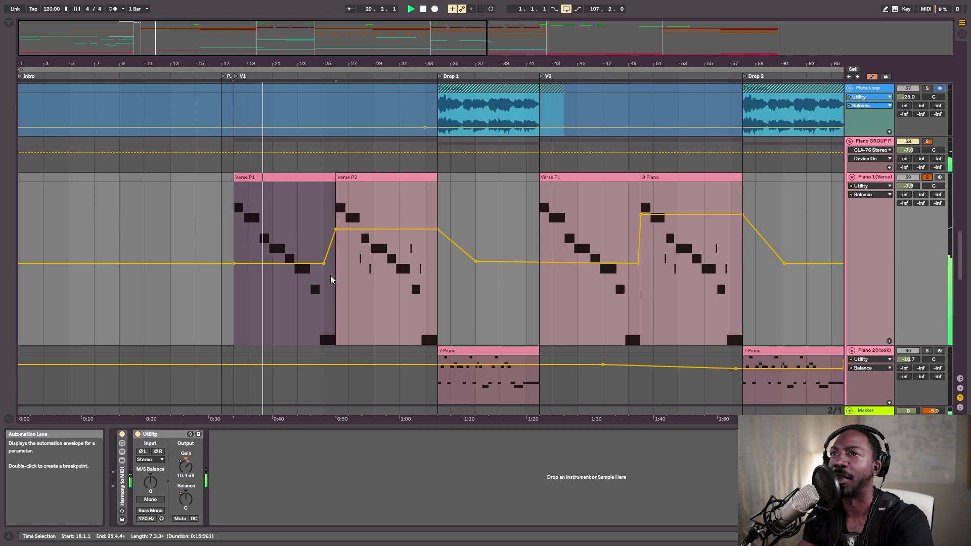
scroll(387, 289, "up", 2)
scroll(387, 289, "up", 5)
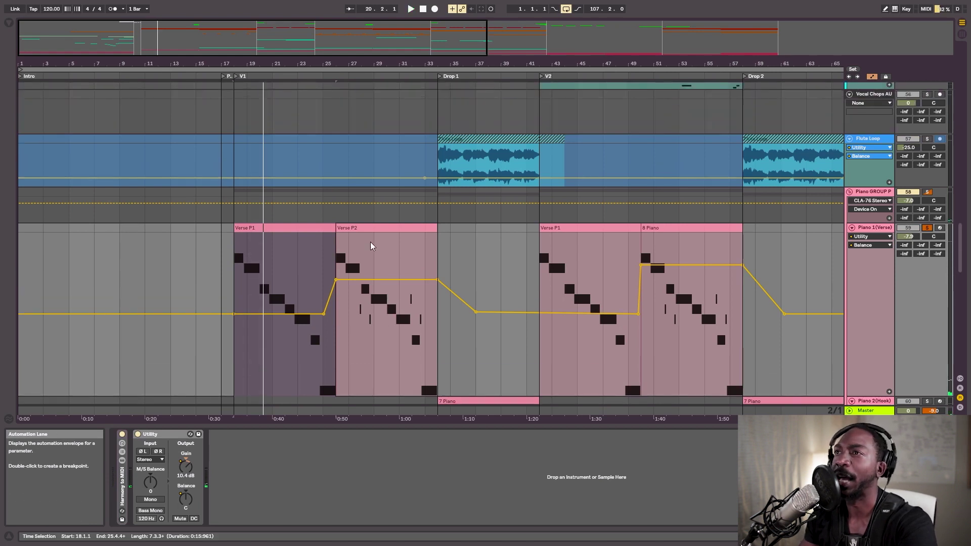
scroll(389, 232, "down", 2)
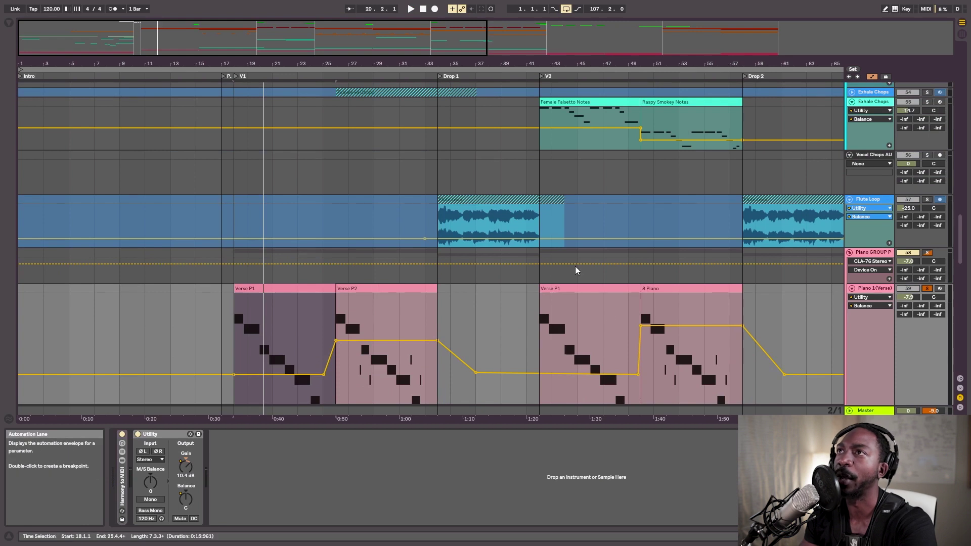
mouse_move(249, 38)
left_mouse_down()
mouse_move(312, 38)
mouse_move(259, 38)
left_mouse_up()
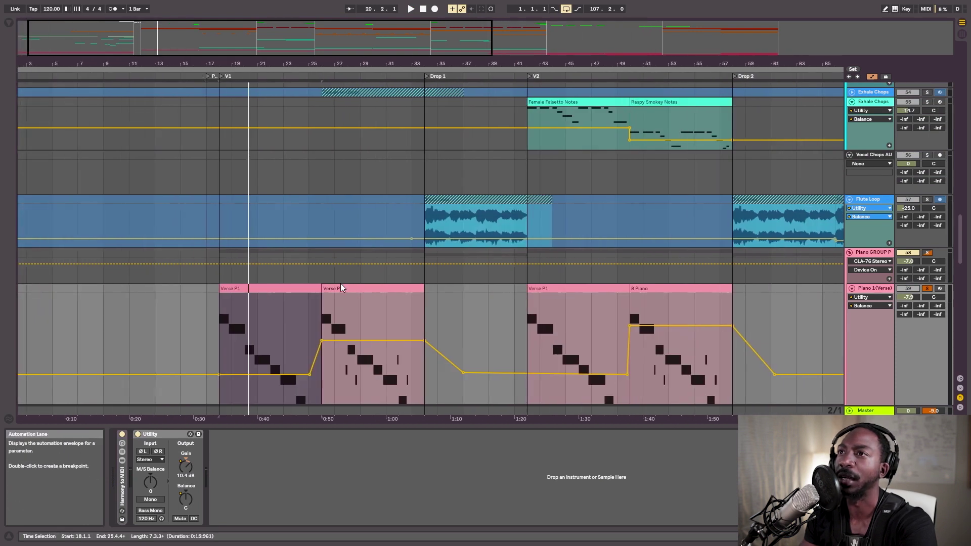
Step: Play from the first Verse P2 clip at 26.1.1 and take Piano 1(Verse) out of solo
left_click(345, 289)
key("space")
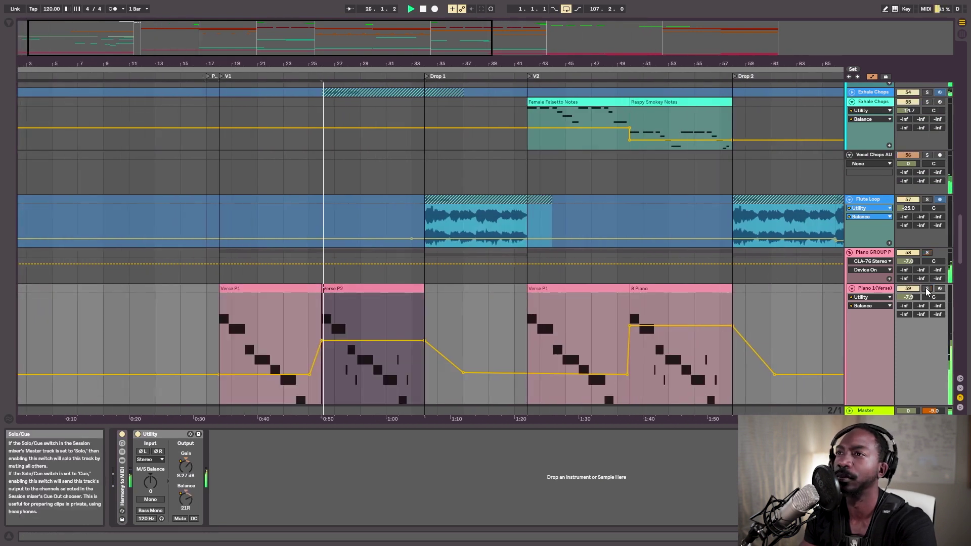
left_click(927, 289)
Step: Listen to the upper Exhale Chops track (54) in solo and unfold its lane
scroll(430, 244, "up", 3)
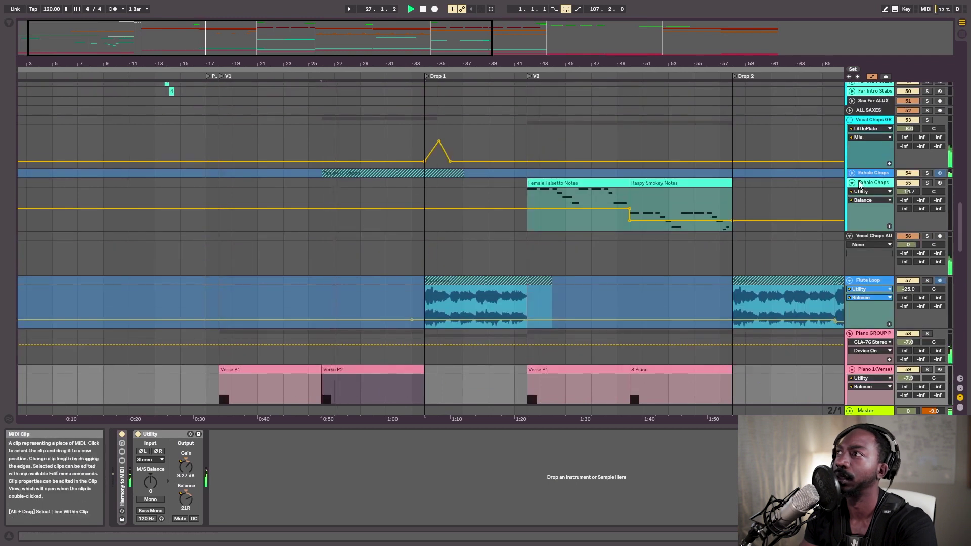
scroll(852, 193, "down", 3)
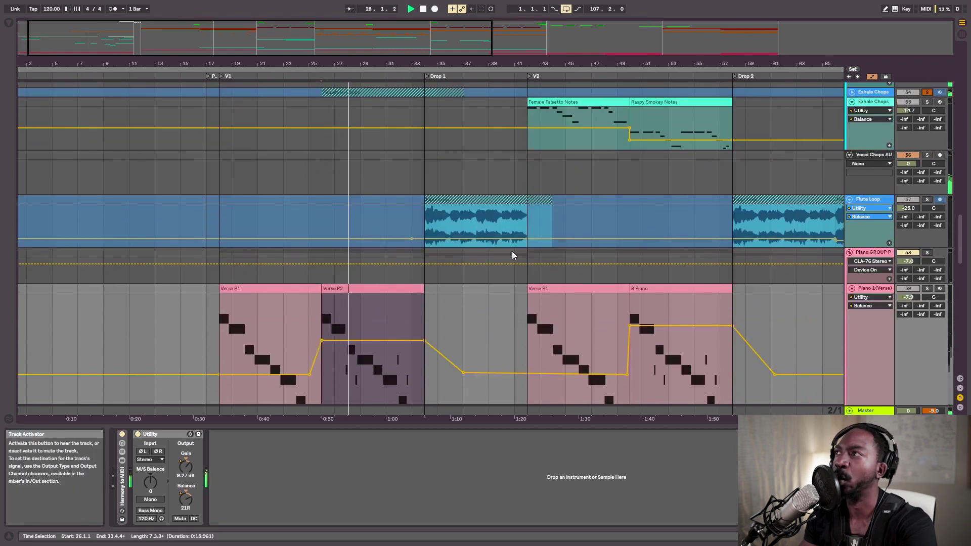
scroll(865, 114, "up", 1)
left_click(851, 123)
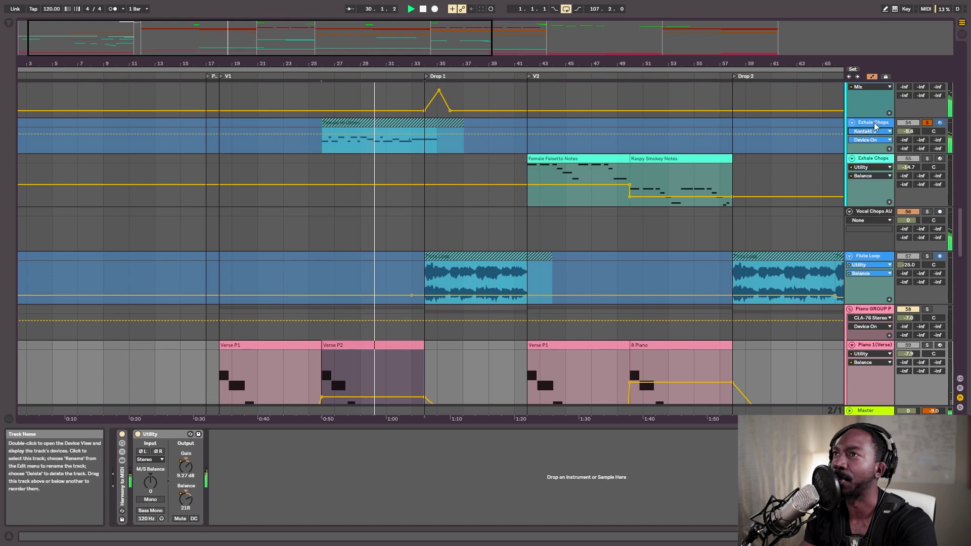
left_click(872, 127)
scroll(459, 256, "down", 3)
Step: Select the 8 Piano clip to check its Balance, and play the transition from Drop 1 at 34.1.1
left_click(677, 263)
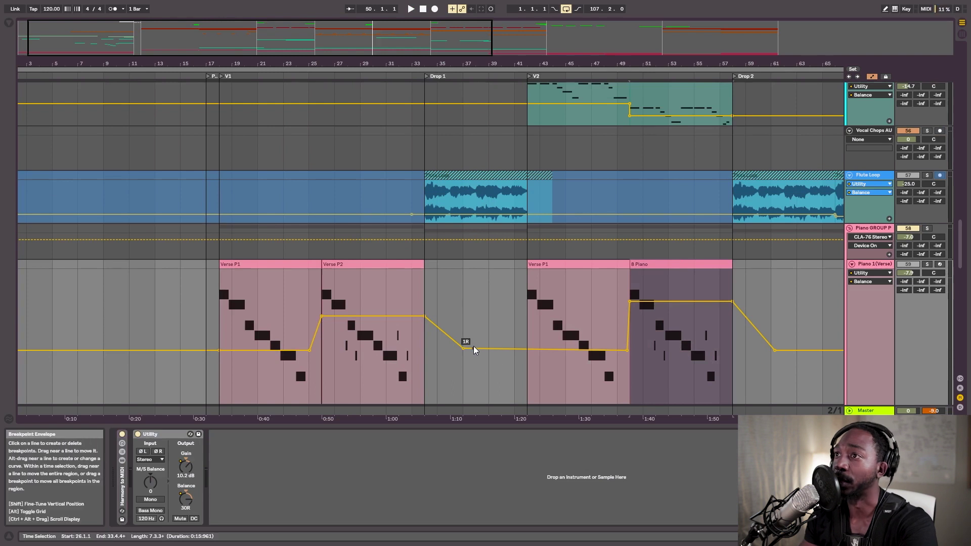
left_click(426, 305)
key("space")
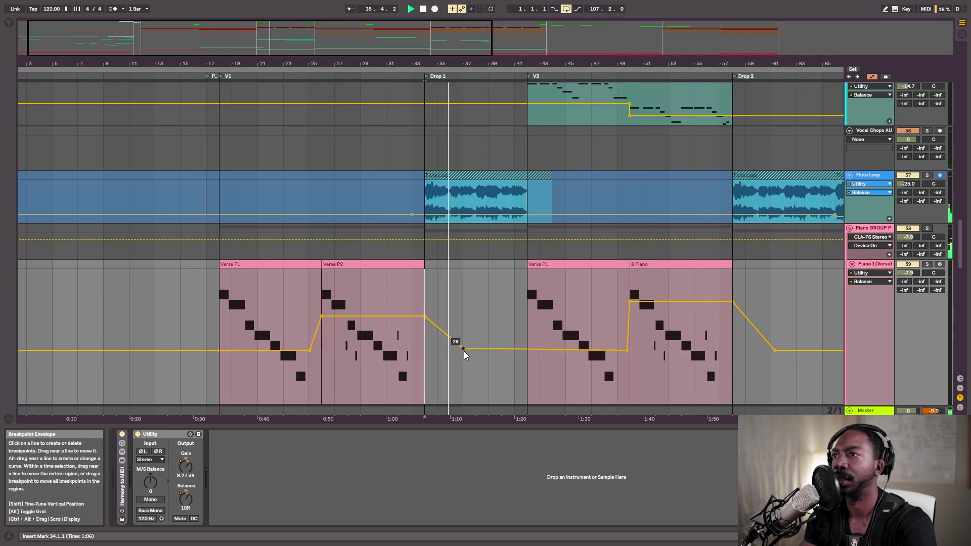
scroll(468, 329, "down", 5)
key("space")
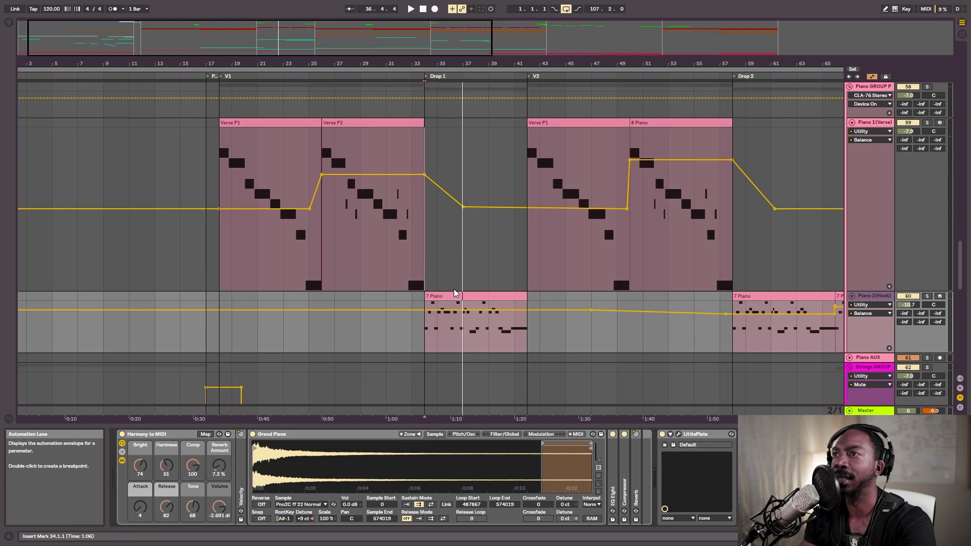
Step: Play the second verse from the V2 Verse P1 clip at 42.1.1 on Piano 1(Verse)
scroll(537, 273, "up", 2)
scroll(550, 279, "up", 2)
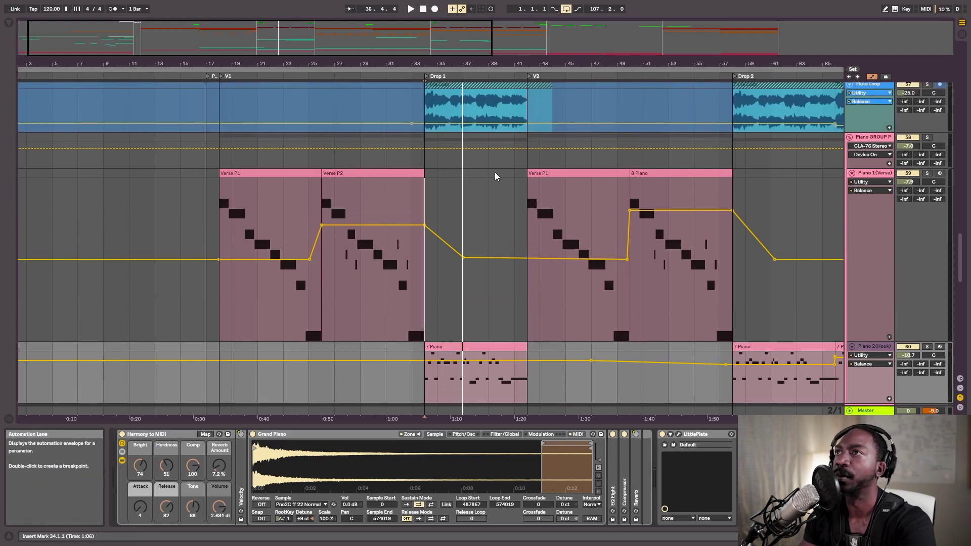
scroll(298, 236, "right", 10)
scroll(299, 236, "up", 1)
scroll(298, 236, "up", 3)
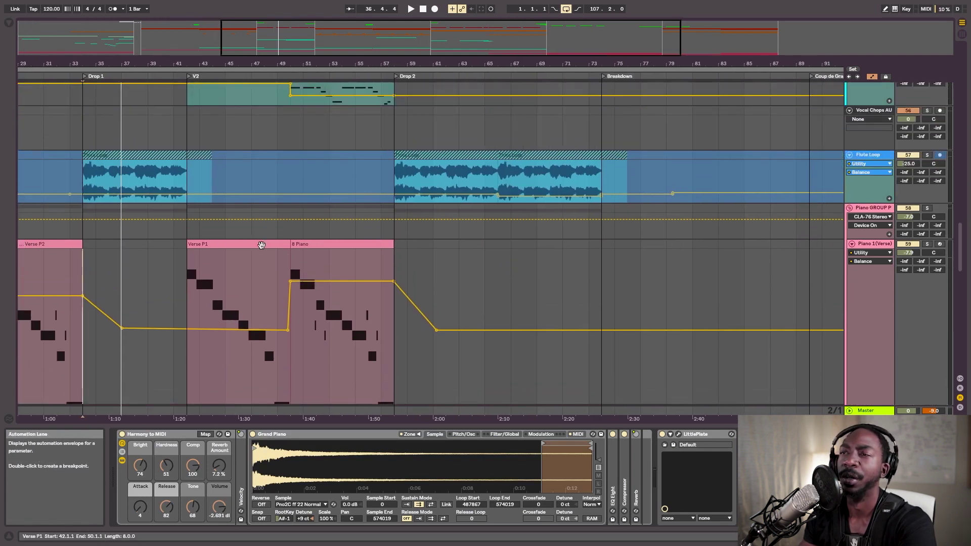
left_click(260, 244)
scroll(291, 132, "up", 4)
scroll(314, 126, "left", 2)
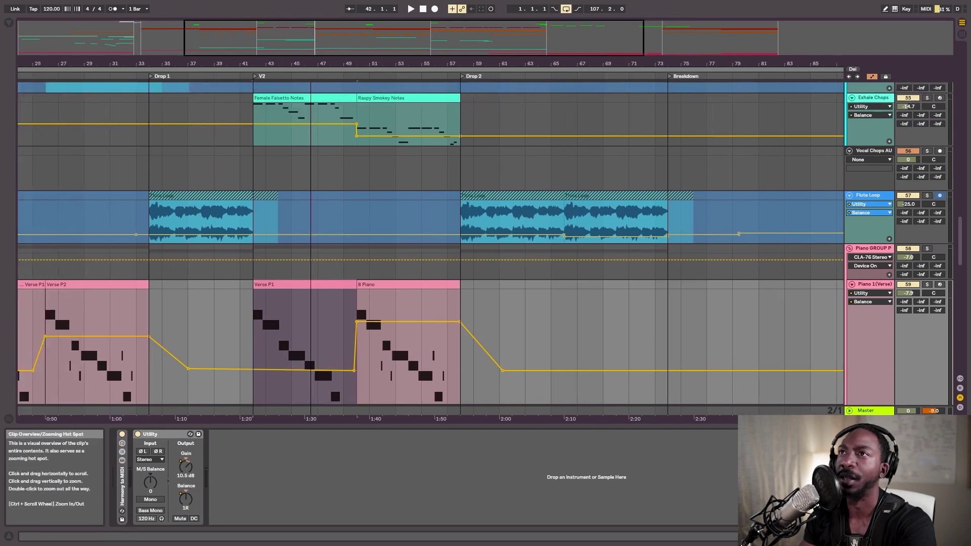
key("space")
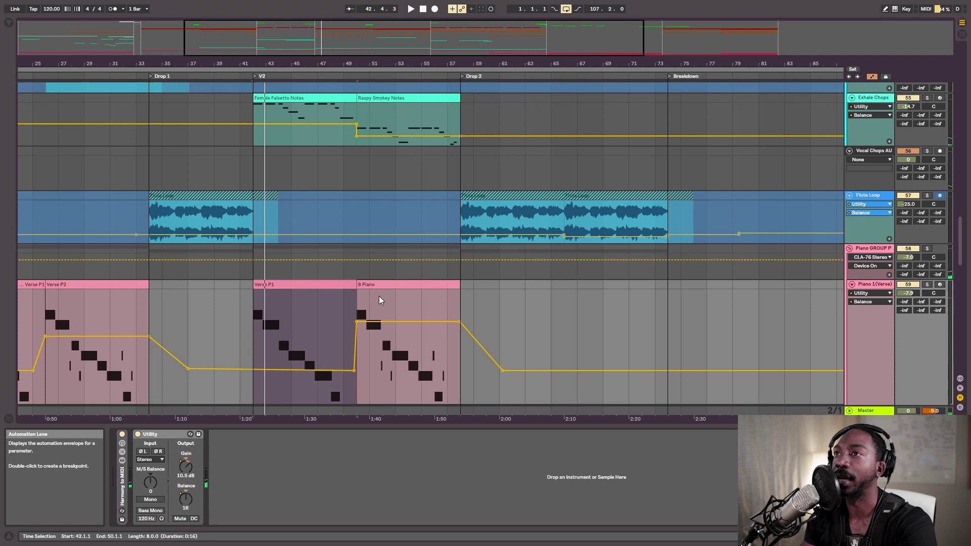
Step: Play the 8 Piano clip from 50.1.1 and compare its Balance curve with the Exhale Chops curve
left_click(382, 284)
key("space")
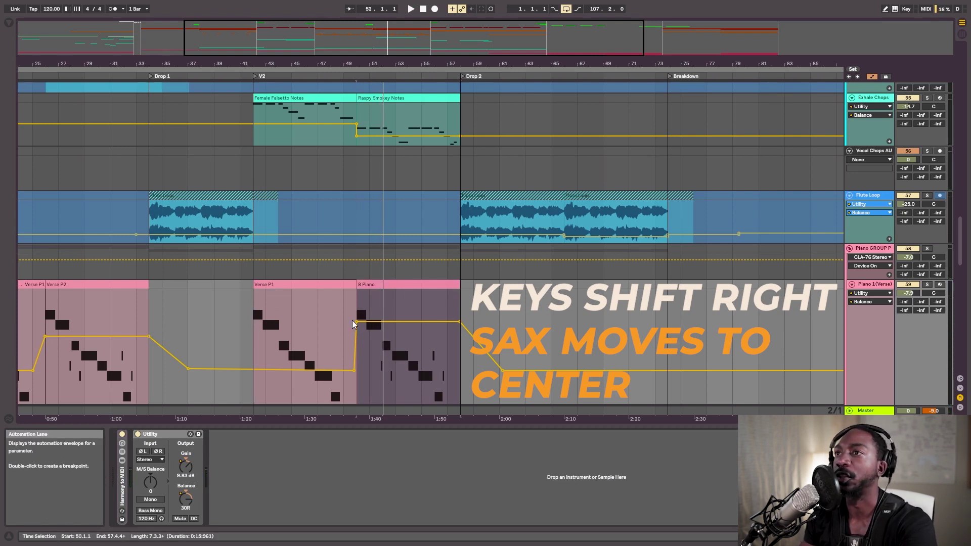
scroll(356, 284, "down", 3)
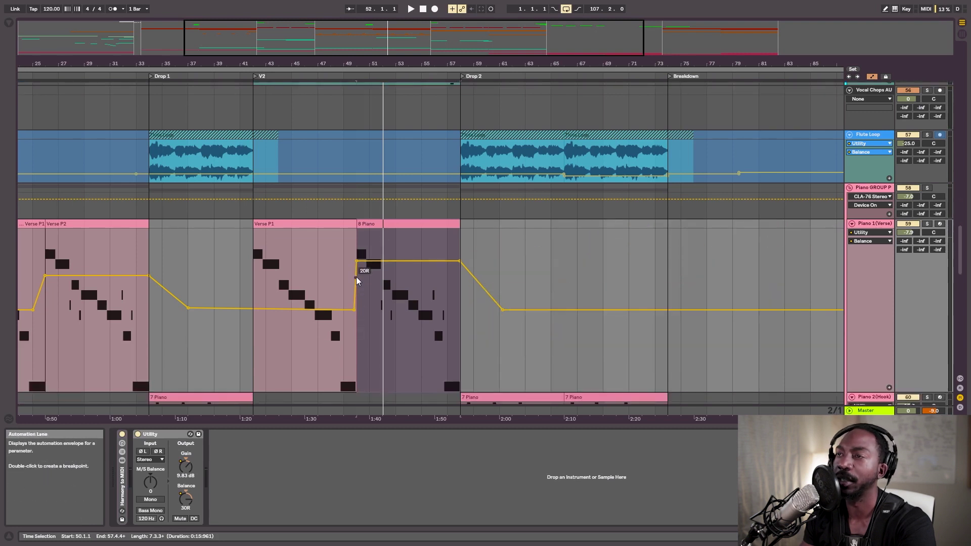
scroll(367, 314, "up", 6)
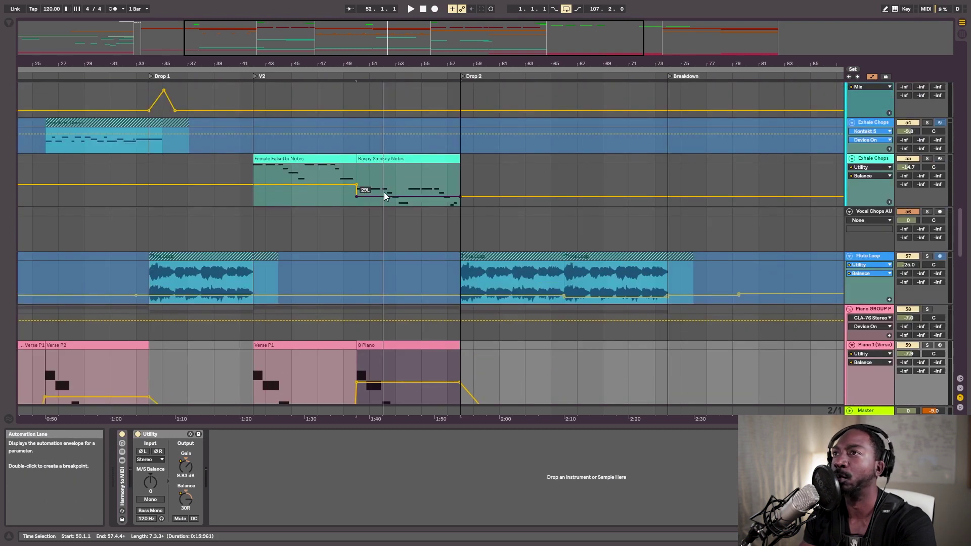
Step: Audition the Raspy Smokey Notes clip on Exhale Chops with the track soloed, then release the solo
left_click(388, 158)
left_click(928, 159)
key("space")
left_click(928, 159)
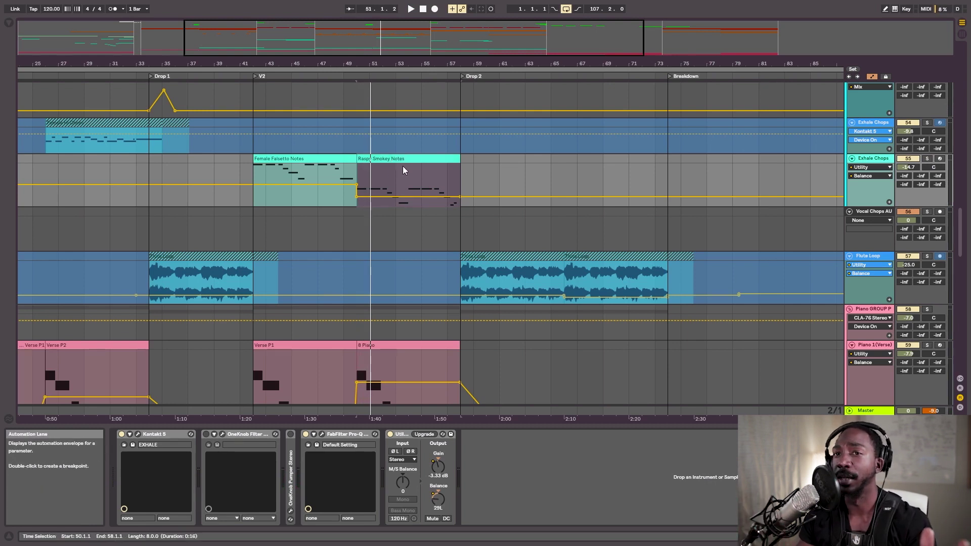
Step: Play the Exhale Chops and piano transition in V2 from 47.1.1
scroll(374, 303, "down", 2)
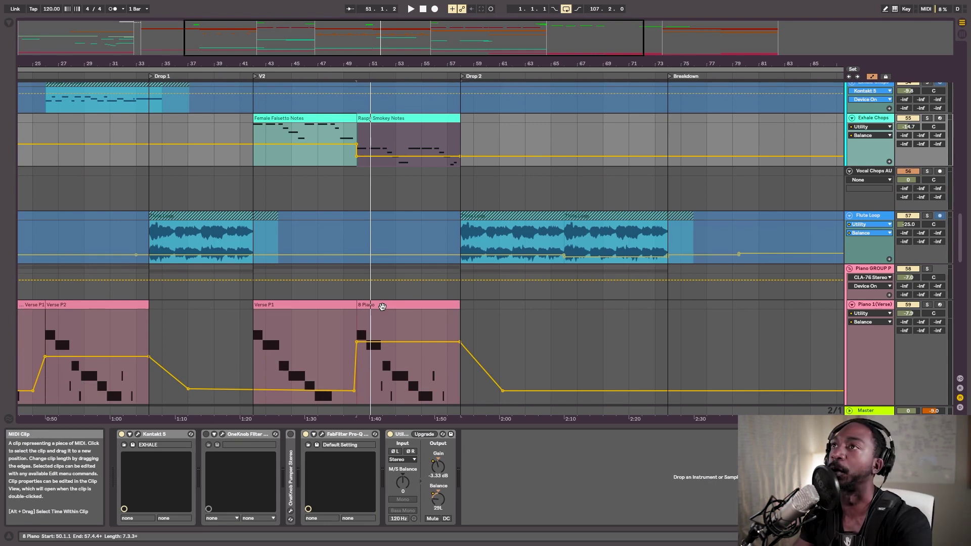
scroll(382, 307, "up", 3)
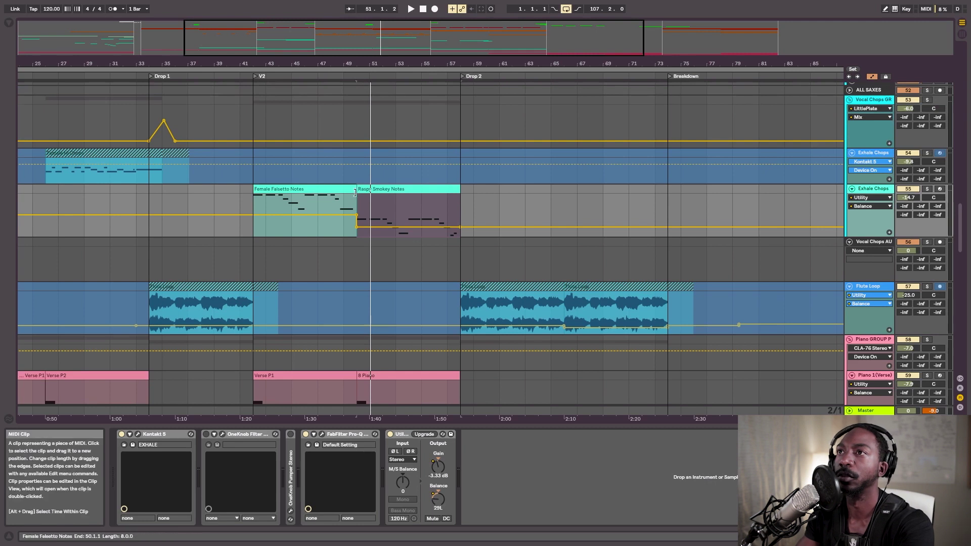
left_click(316, 205)
key("space")
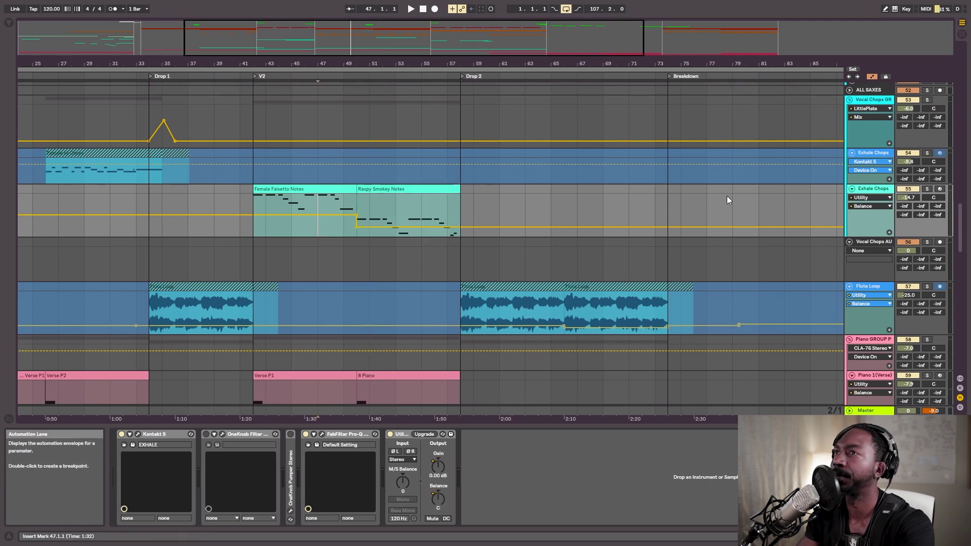
scroll(470, 237, "down", 7)
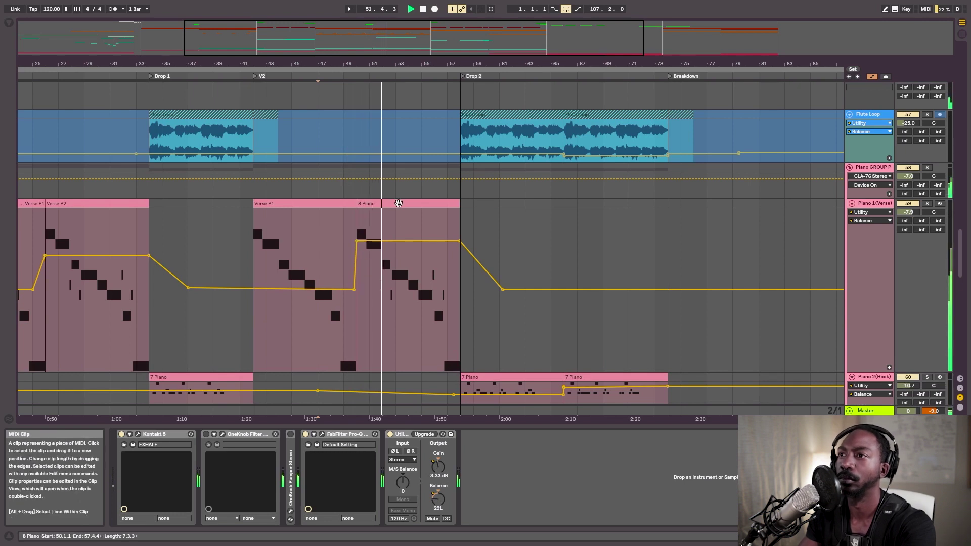
Step: Compare the Utility Balance settings of Piano 1(Verse) and the lower Exhale Chops track during playback
left_click(398, 213)
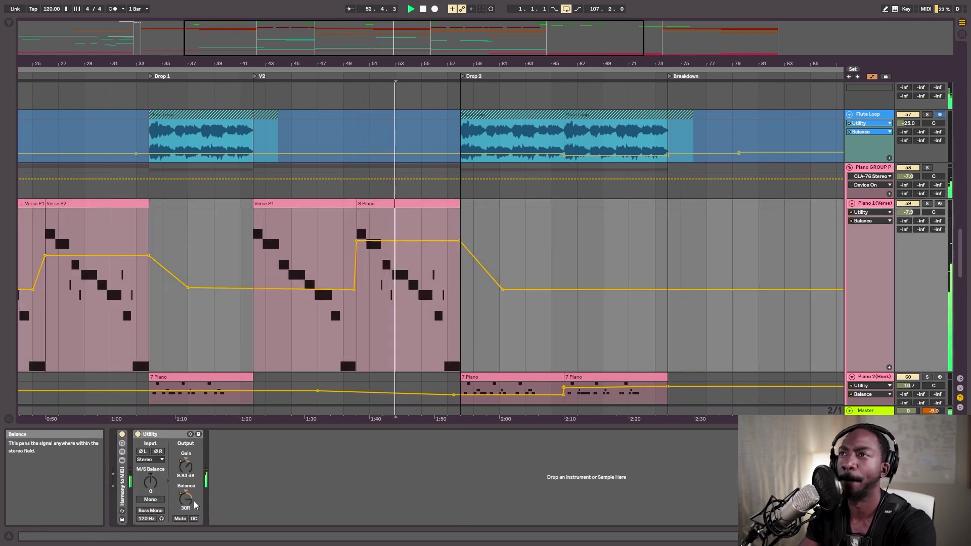
scroll(310, 281, "up", 1)
scroll(310, 281, "up", 15)
left_click(869, 189)
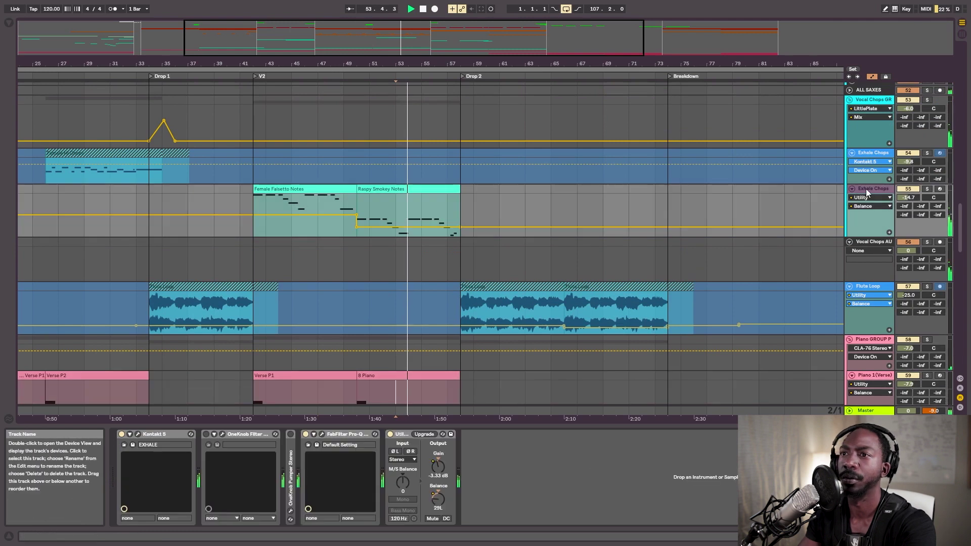
Step: Solo the lower Exhale Chops track together with Piano 1(Verse), listen to both, and stop playback
left_click(926, 188)
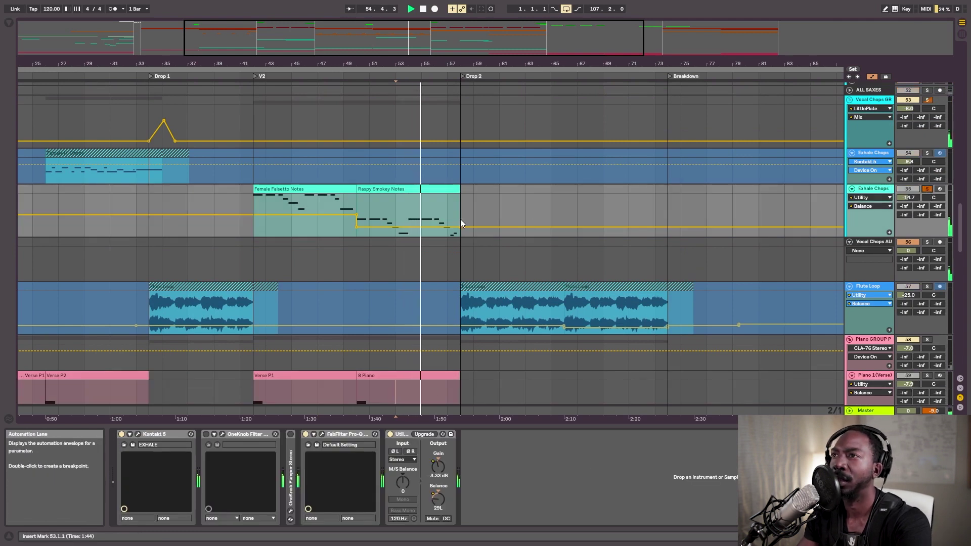
scroll(418, 214, "down", 2)
left_click(927, 314)
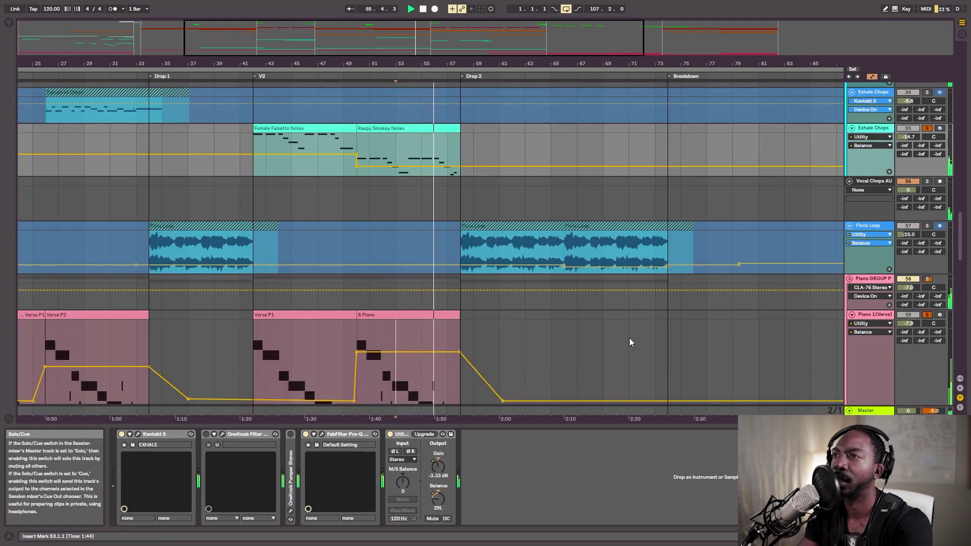
scroll(494, 299, "down", 2)
scroll(536, 288, "up", 10)
key("space")
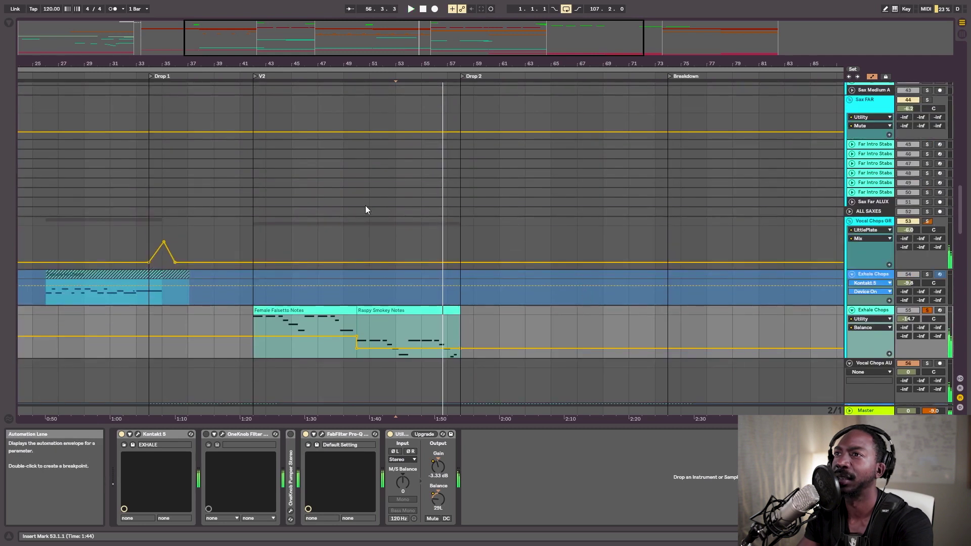
Step: Play from 49.1.1 and audition the V2 Lick Close sax through solo, then alongside the full mix
left_click(344, 296)
scroll(362, 275, "up", 10)
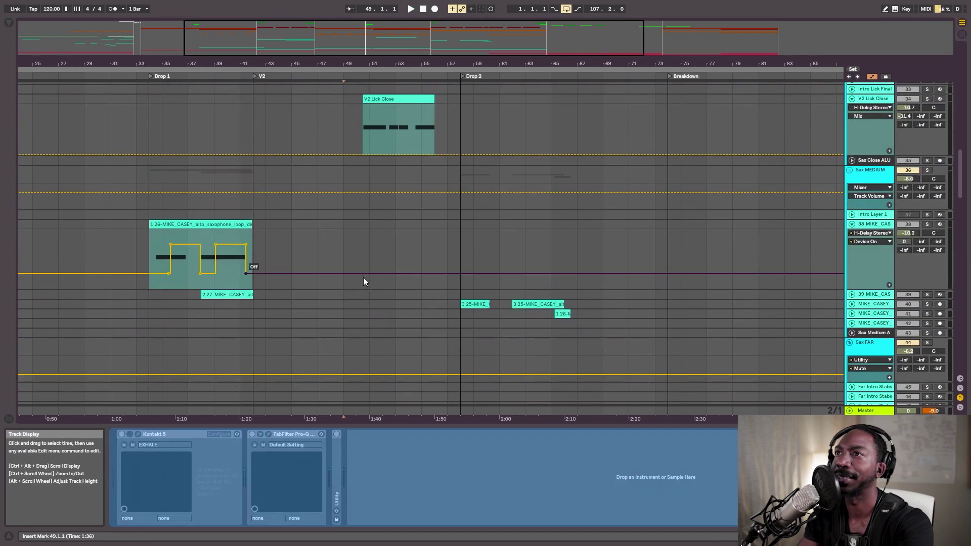
key("space")
scroll(927, 187, "up", 5)
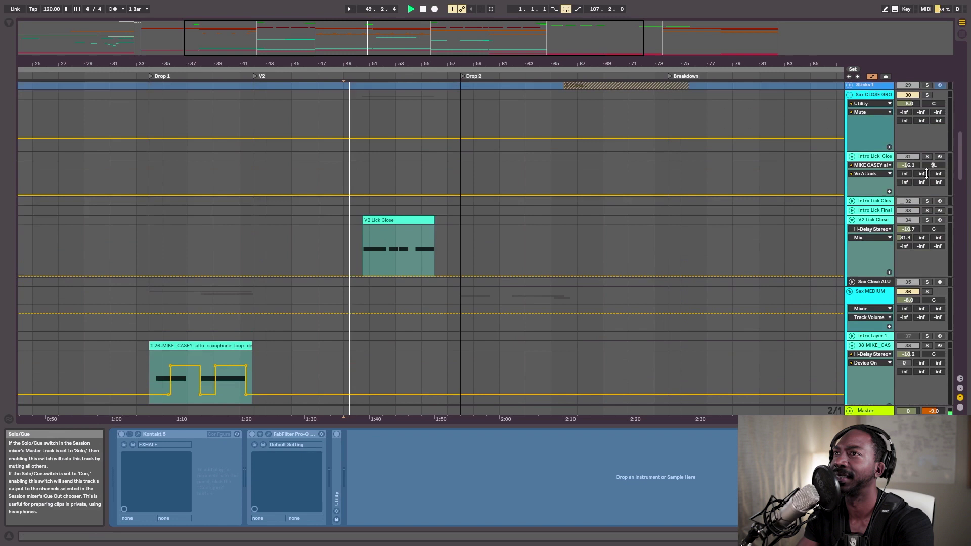
scroll(581, 294, "down", 3)
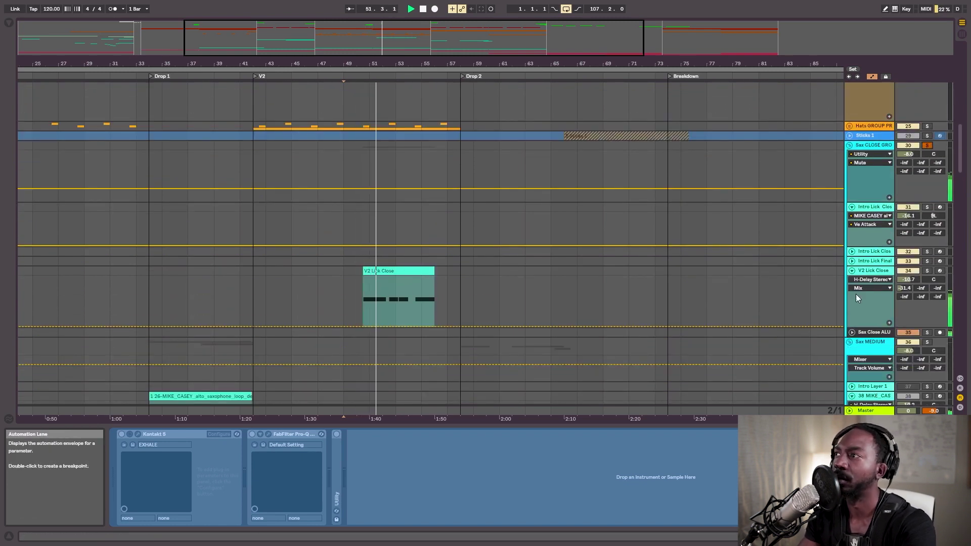
left_click(927, 271)
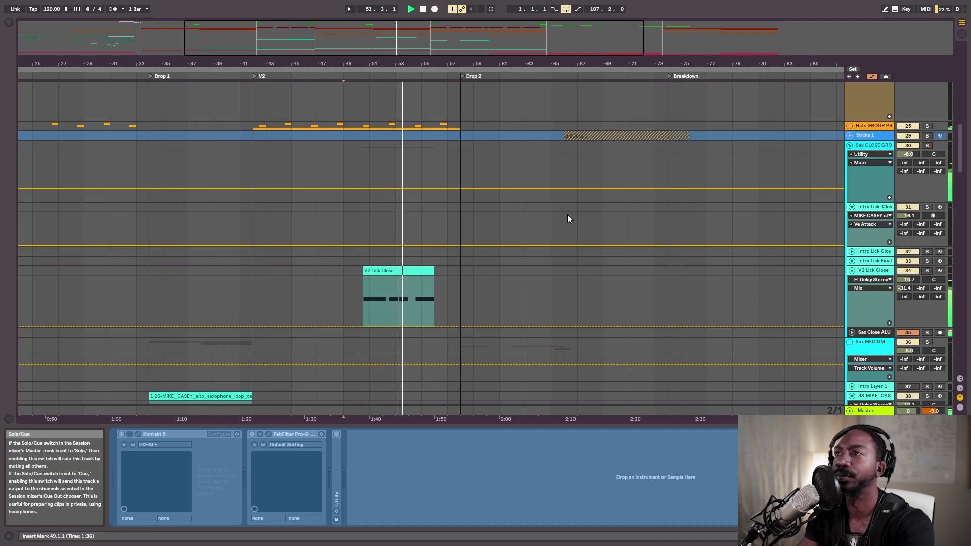
Step: Stop playback and show the whole arrangement around the Piano 1(Verse) and Piano 2(Hook) Balance lanes
scroll(539, 229, "down", 10)
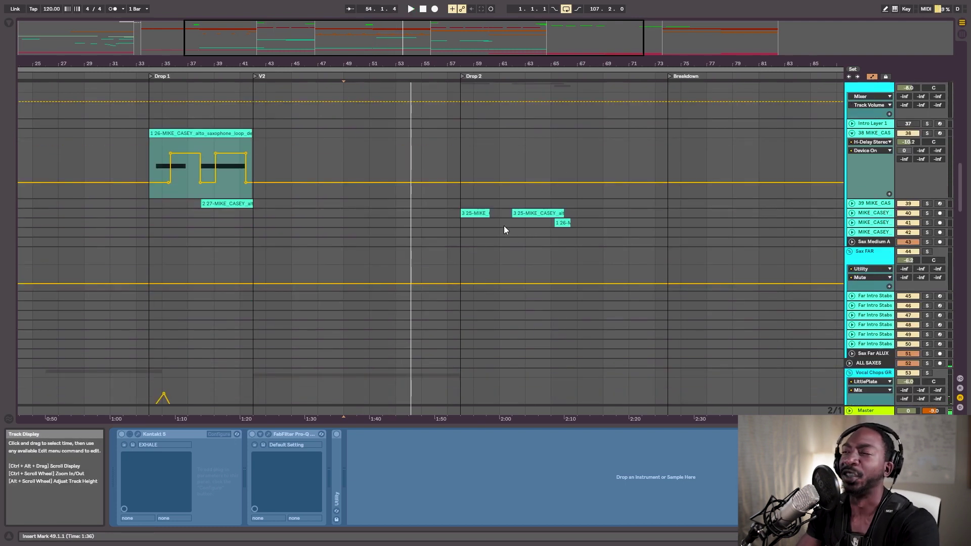
scroll(485, 229, "down", 3)
scroll(470, 233, "down", 10)
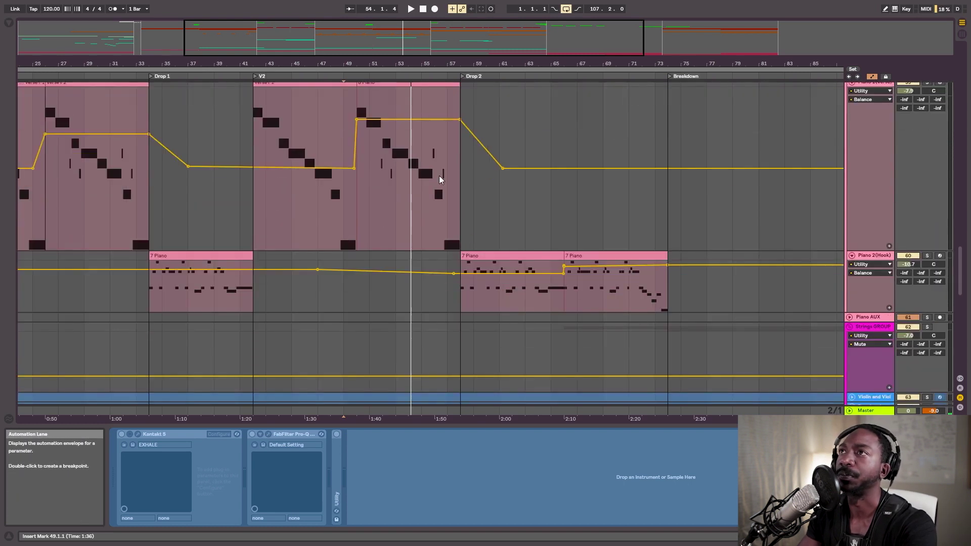
left_click_drag(511, 40, 873, 49)
double_click(685, 42)
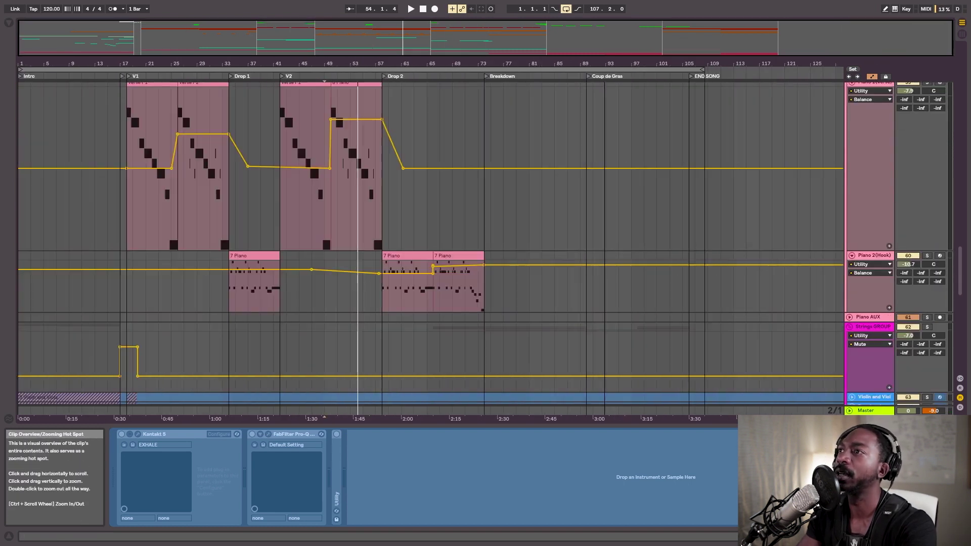
Step: Select the Arp Lead track and inspect its OneKnob Filter automation and device chain around the Breakdown section
scroll(360, 201, "down", 8)
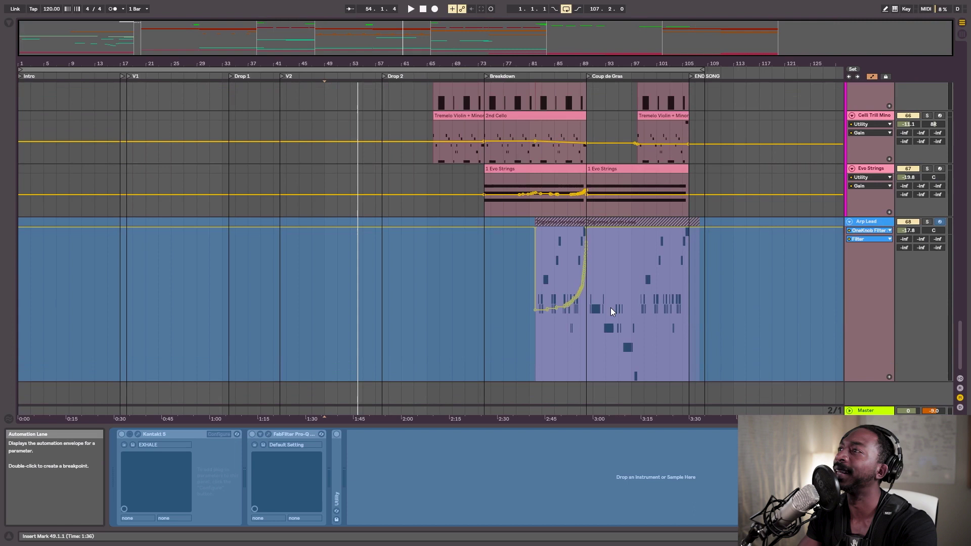
left_click(868, 222)
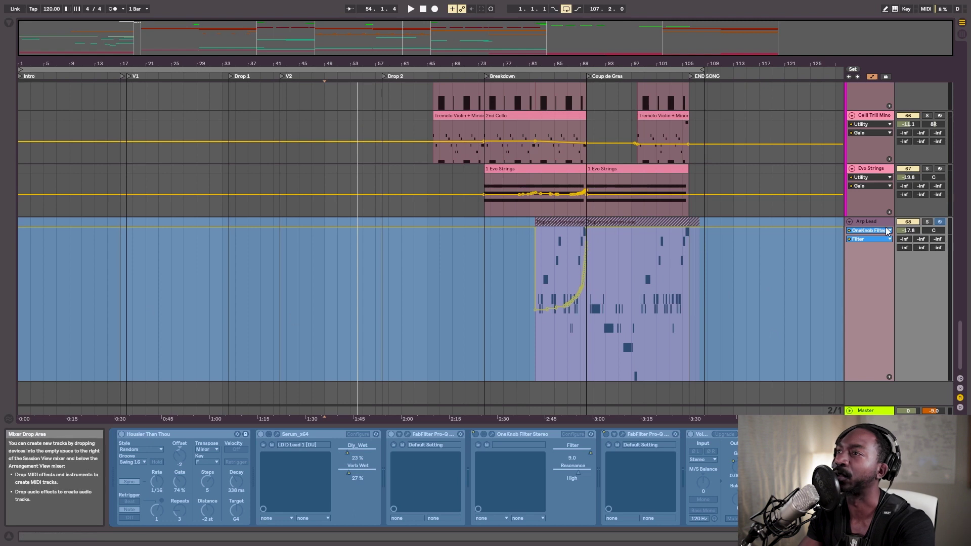
left_click_drag(686, 38, 748, 51)
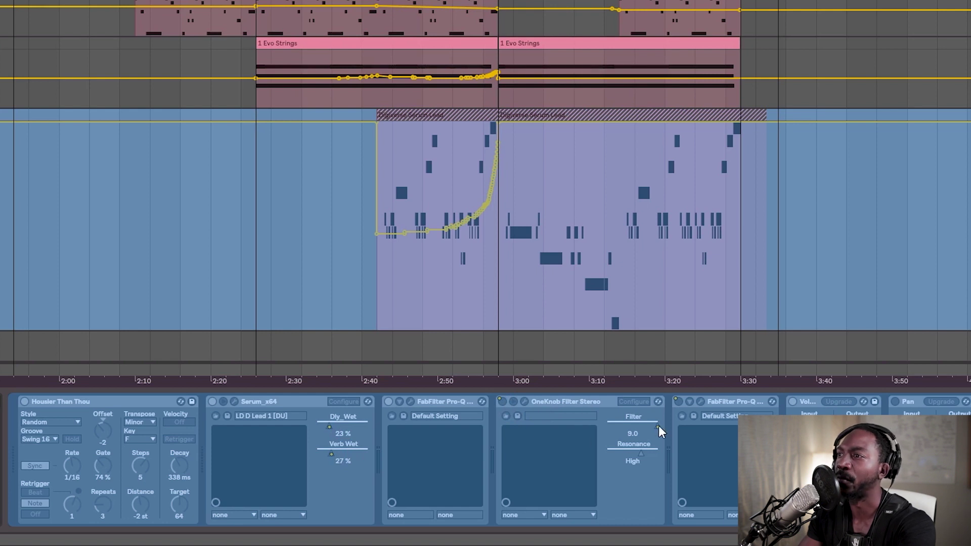
scroll(293, 457, "right", 3)
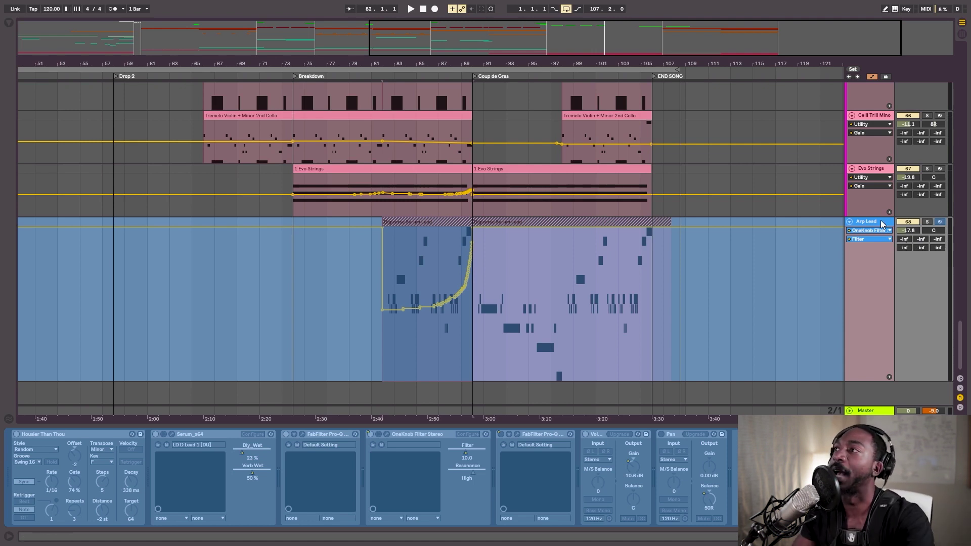
left_click(927, 222)
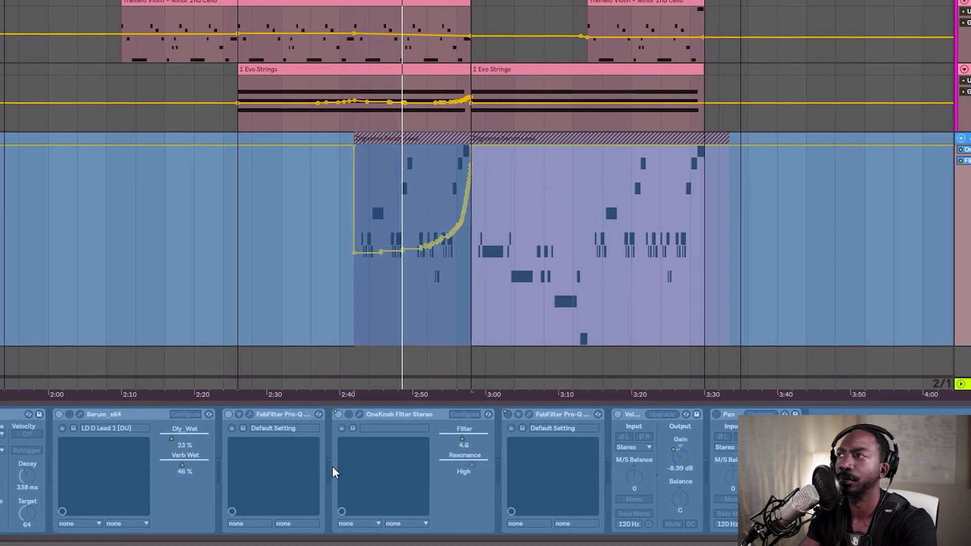
Step: View Arp Lead's Serum Verb Wet automation and its Volume device's Gain automation during playback
left_click(963, 150)
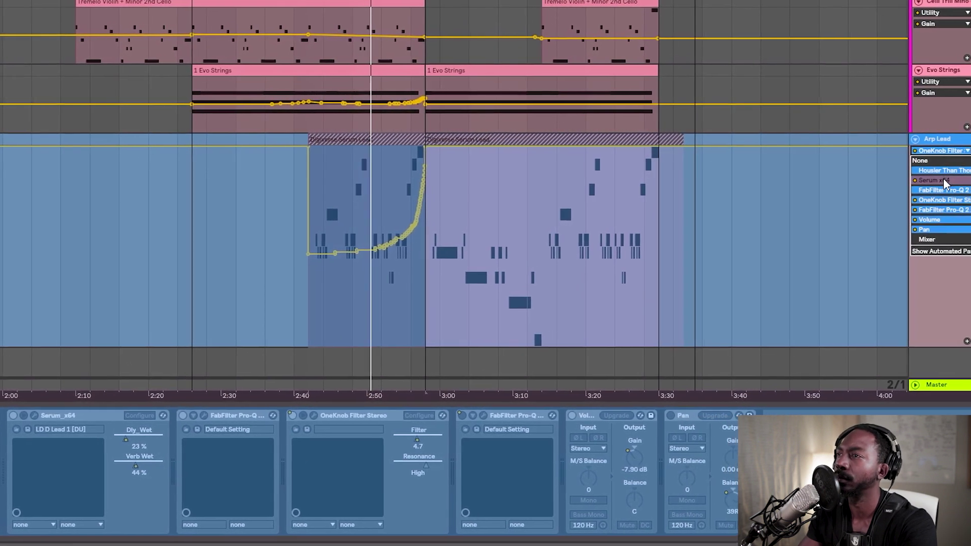
left_click(944, 181)
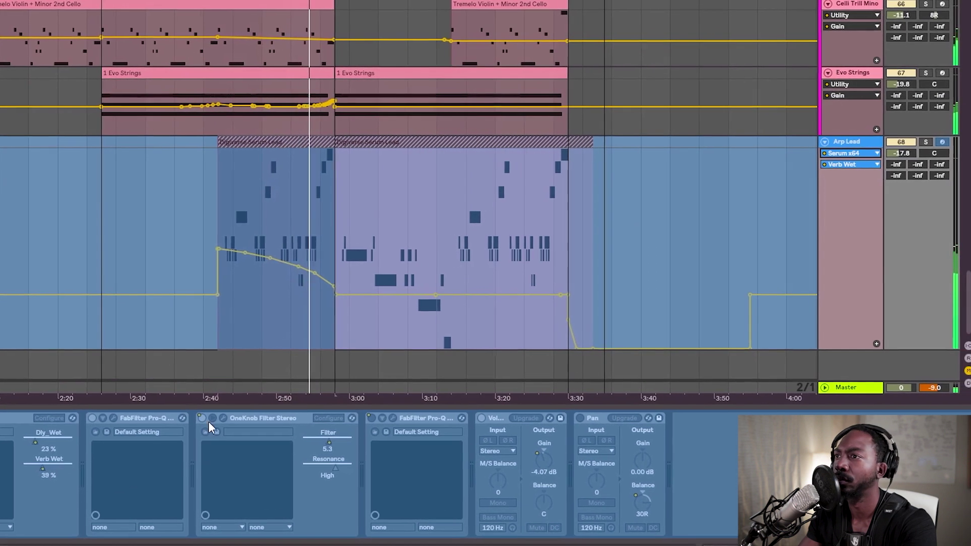
left_click(856, 153)
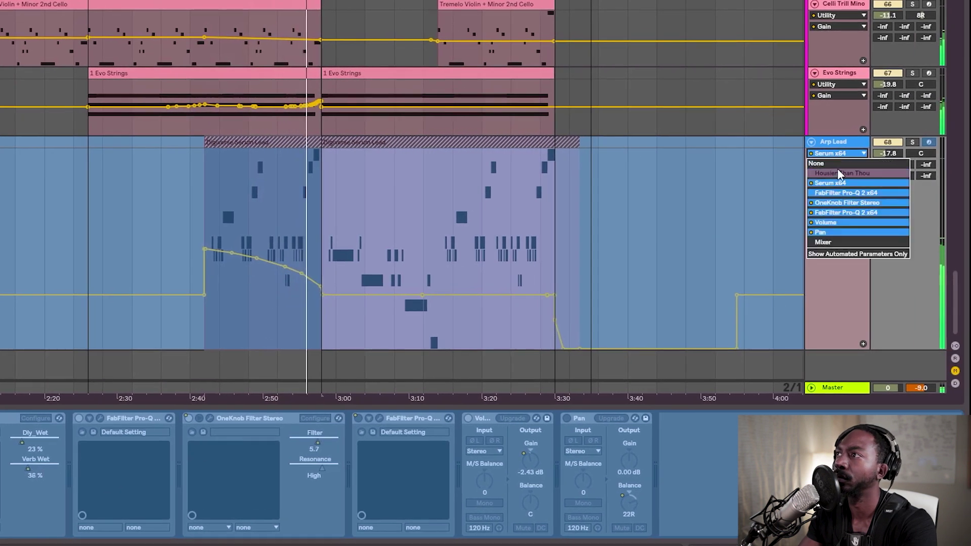
left_click(840, 222)
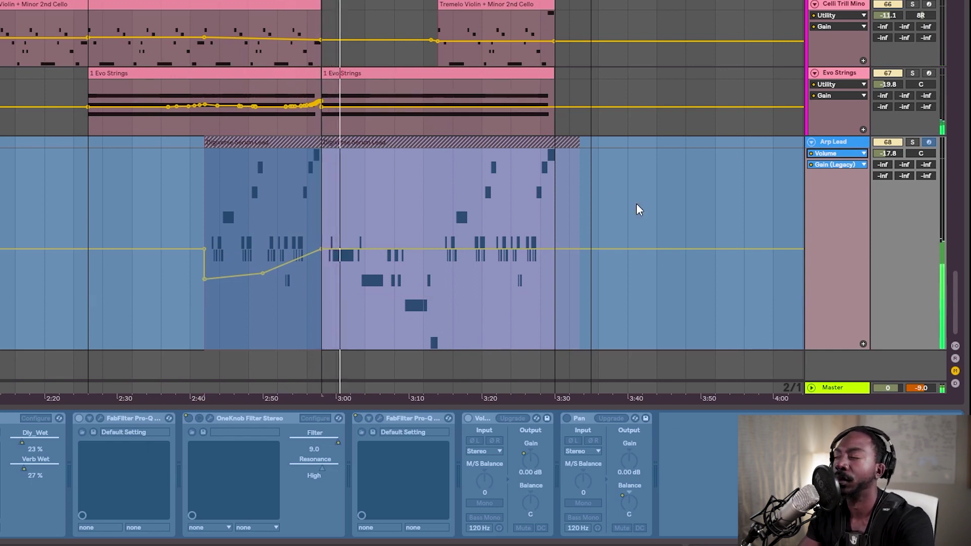
Step: Audition Arp Lead soloed from 82.1.1 with the OneKnob Filter's Filter automation shown, then within the full mix, and stop playback
left_click(912, 142)
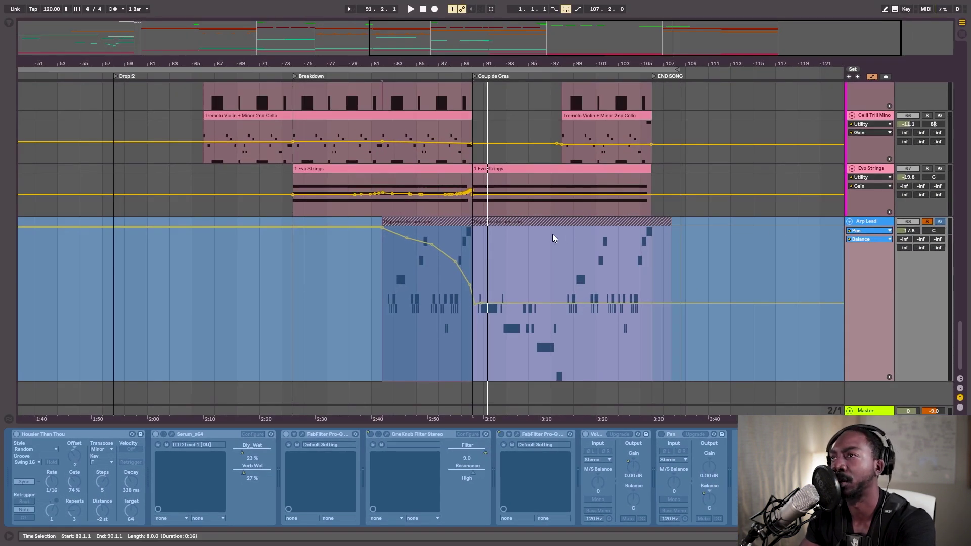
key("space")
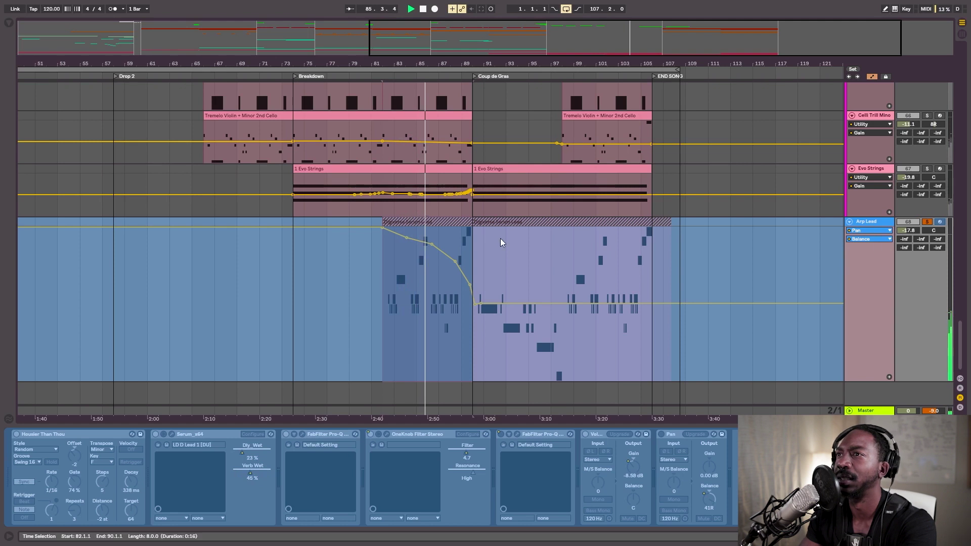
left_click(869, 230)
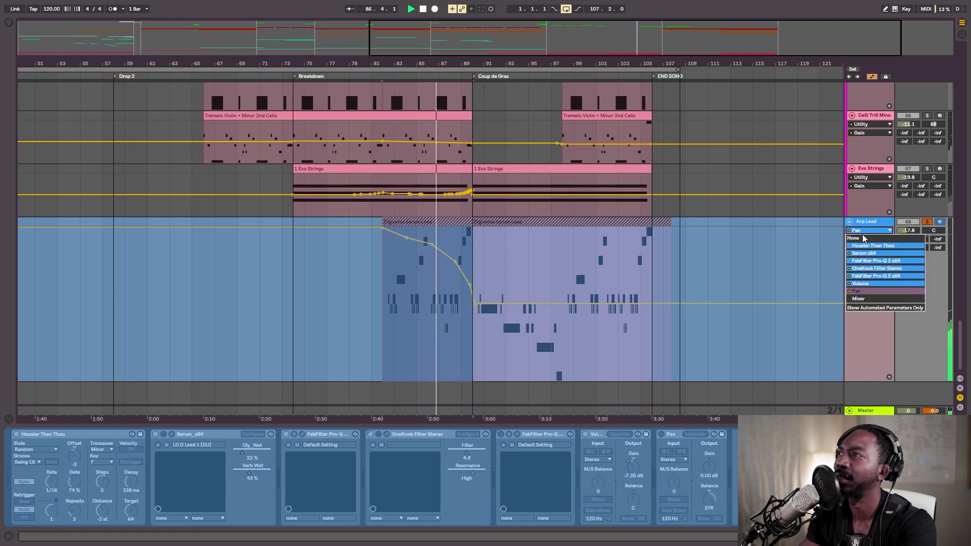
left_click(876, 274)
left_click(869, 239)
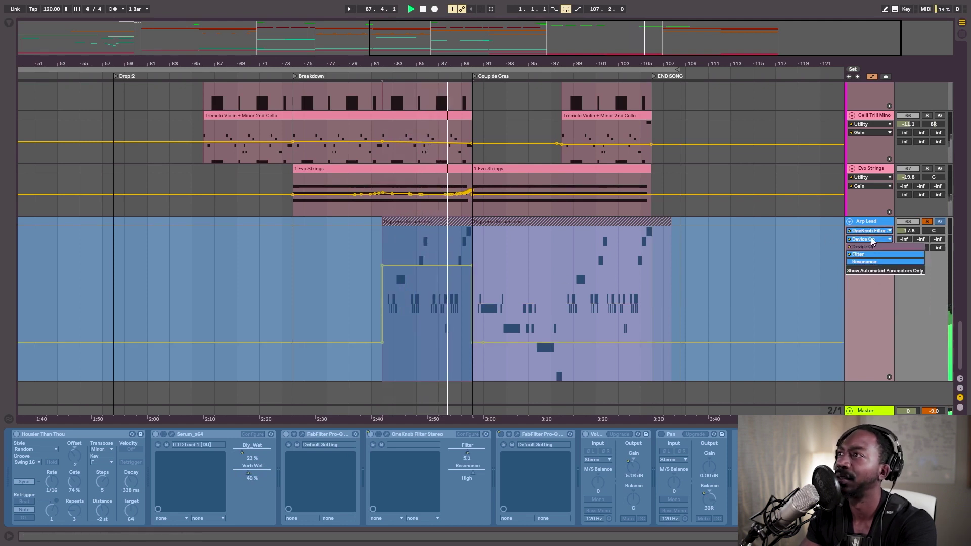
left_click(871, 254)
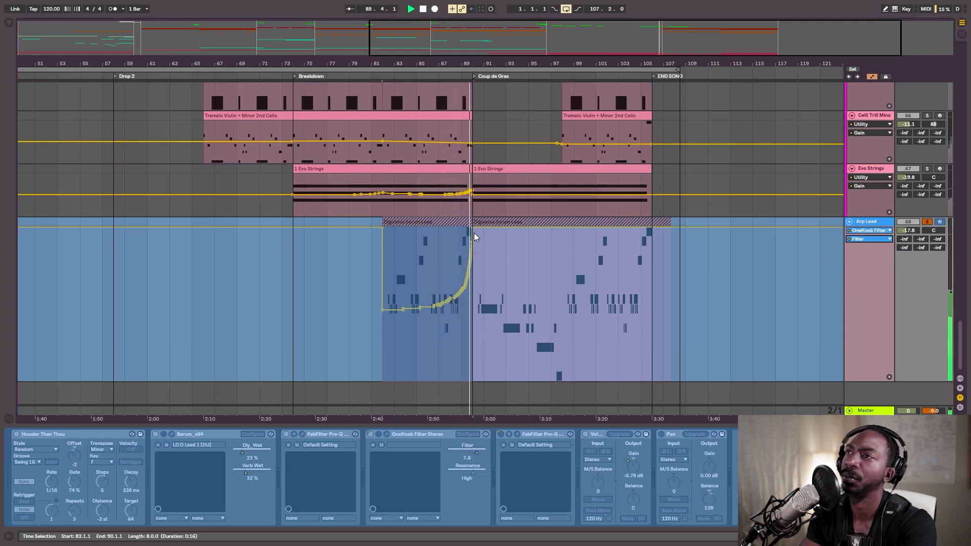
left_click(928, 222)
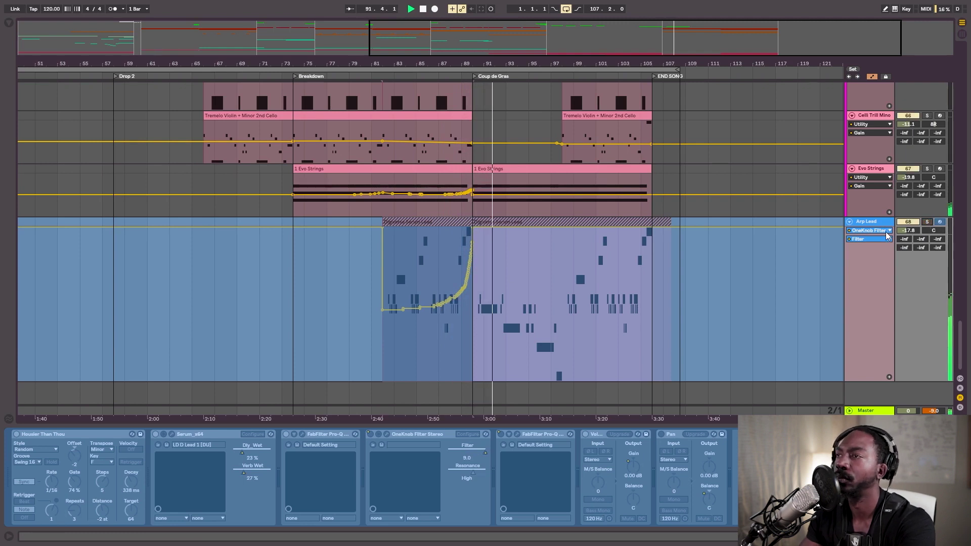
key("space")
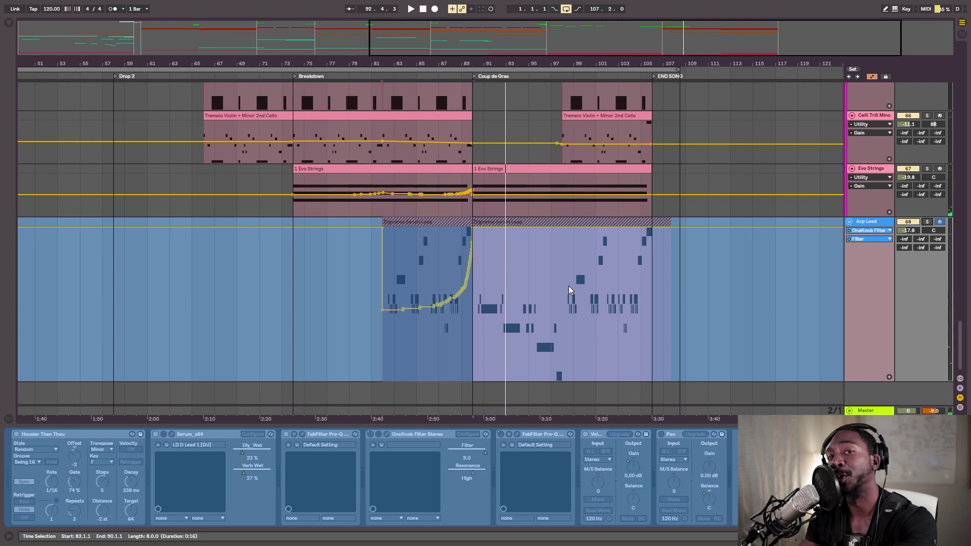
Step: Fold the Arp Lead track and unfold the Master track to show its Song Tempo automation lane
left_click_drag(484, 60, 493, 44)
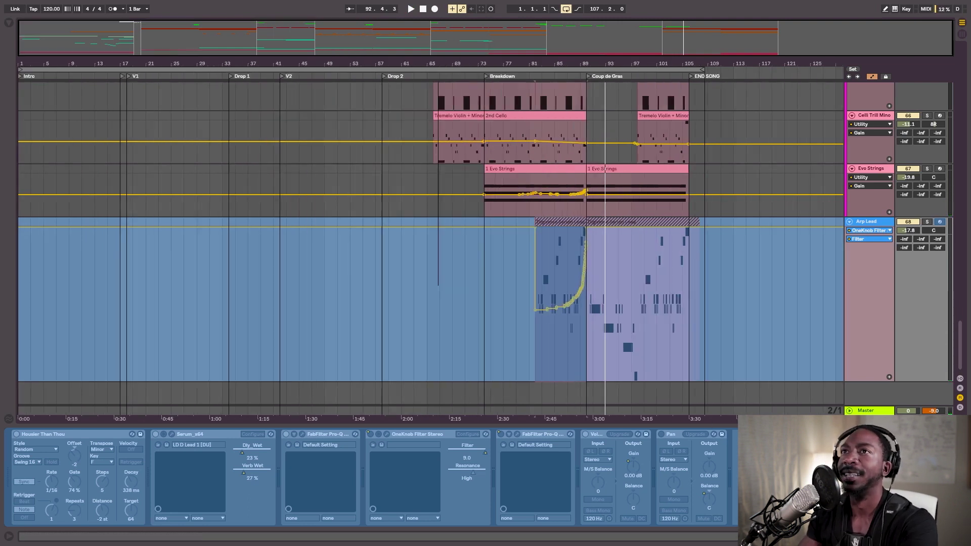
left_click_drag(66, 60, 65, 104)
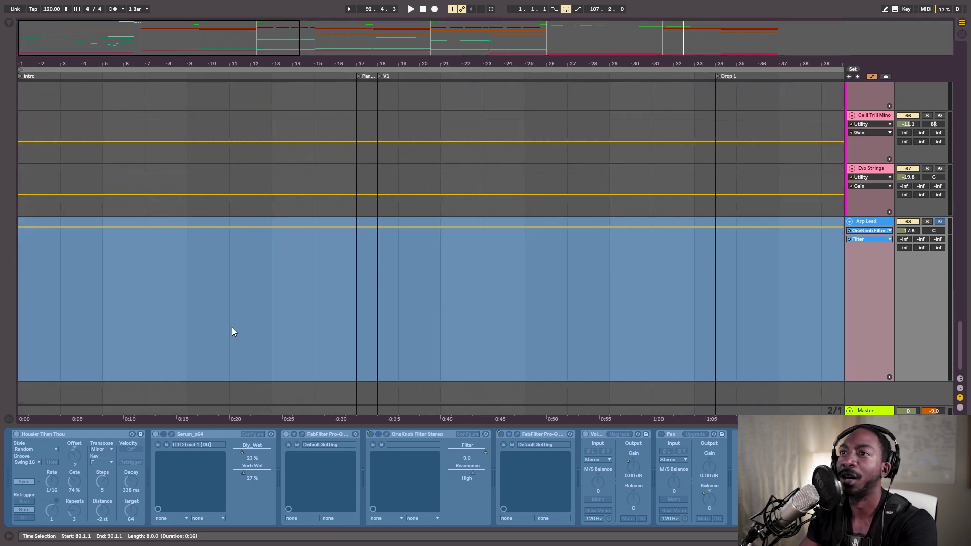
left_click_drag(860, 381, 860, 269)
left_click(850, 222)
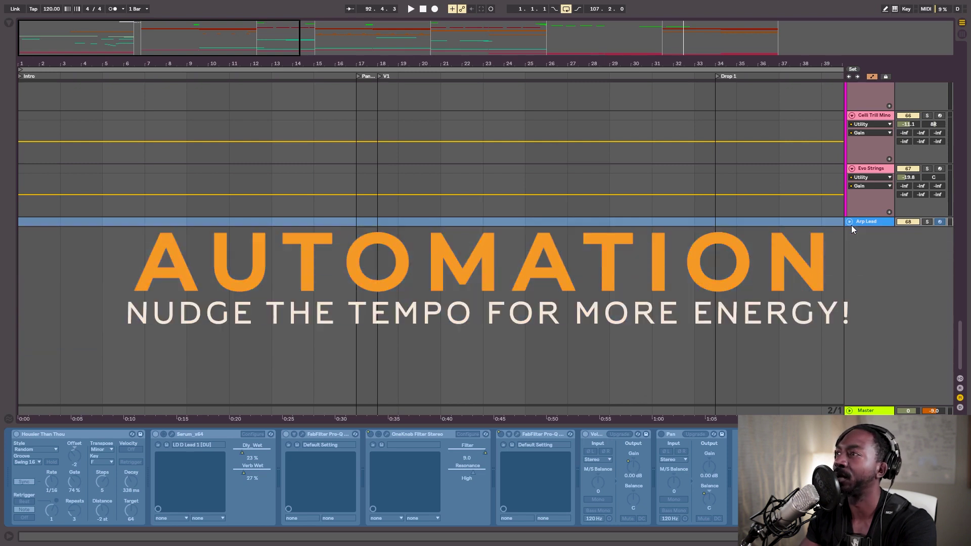
left_click(850, 411)
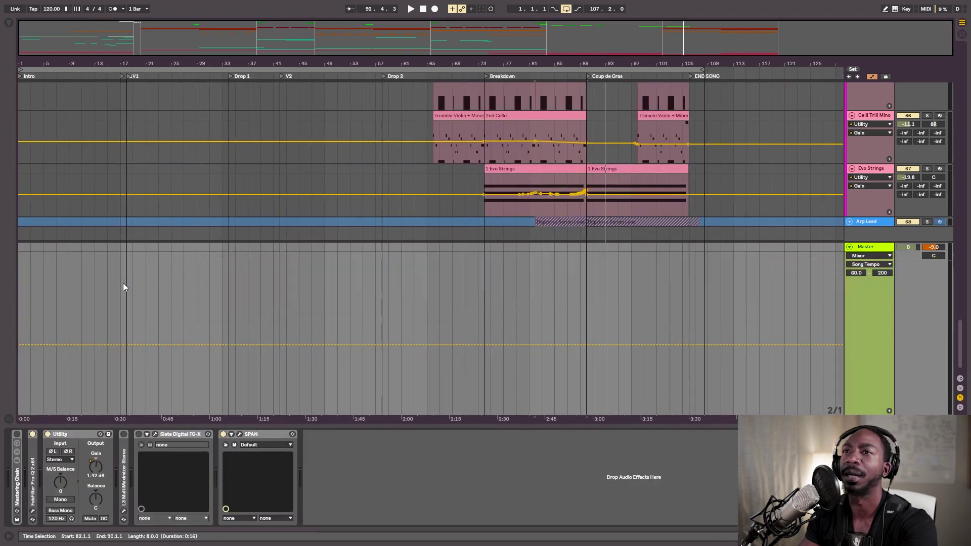
Step: Play the song from about bar 15, ahead of the V1 section, with the Master tempo lane in view
left_click(123, 283)
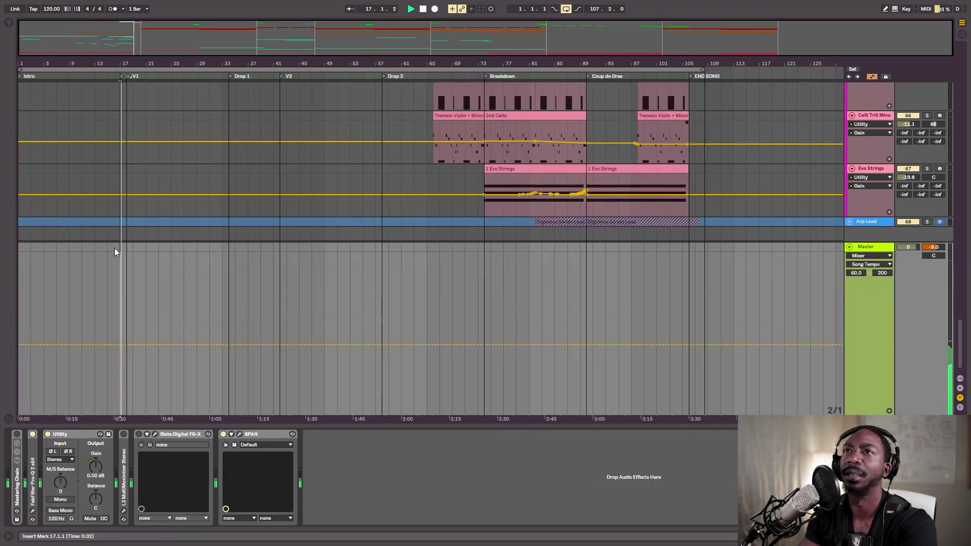
left_click_drag(113, 63, 112, 132)
left_click(87, 308)
key("space")
Step: Raise the Song Tempo to 149 BPM from 18.1.1, with a ramp down to about 120.5 BPM at bar 23
left_click_drag(244, 314, 589, 329)
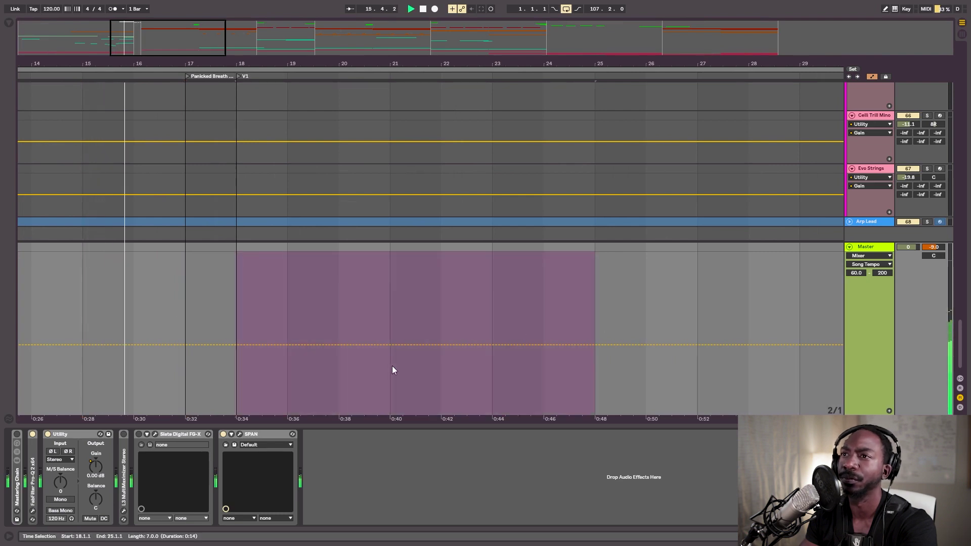
mouse_move(380, 354)
left_mouse_down()
mouse_move(377, 324)
mouse_move(362, 363)
left_mouse_up()
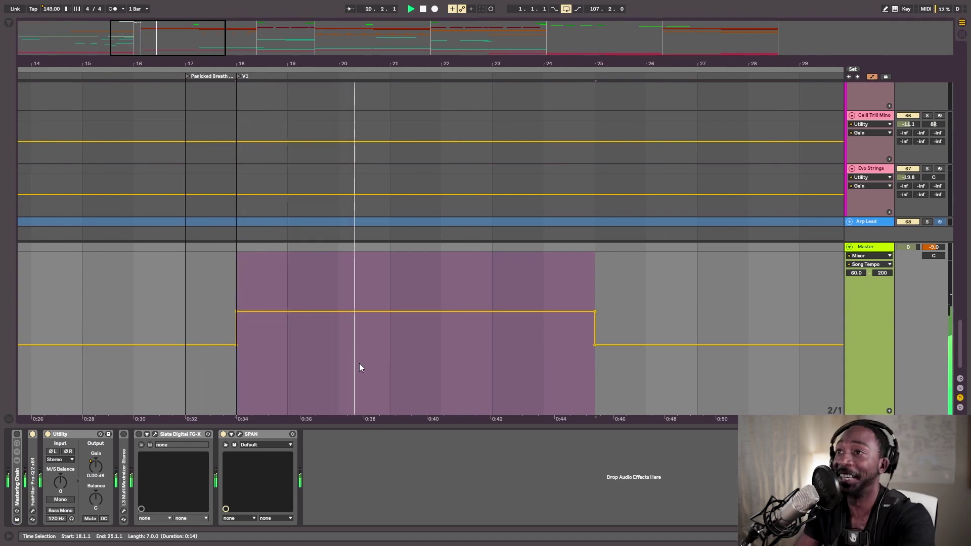
left_click_drag(491, 299, 565, 354)
left_click(491, 311)
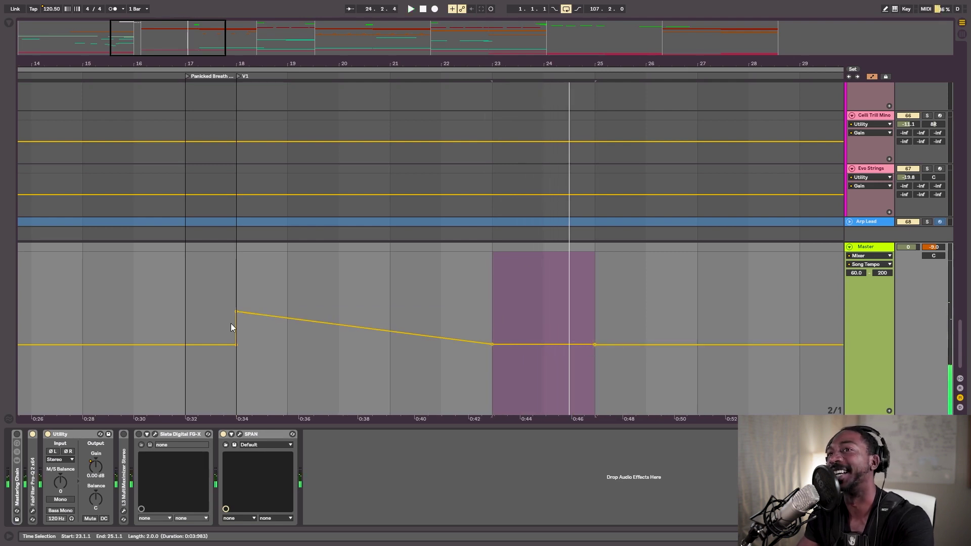
Step: Undo the Song Tempo automation edits and show the whole arrangement
key("ctrl+z")
key("ctrl+z")
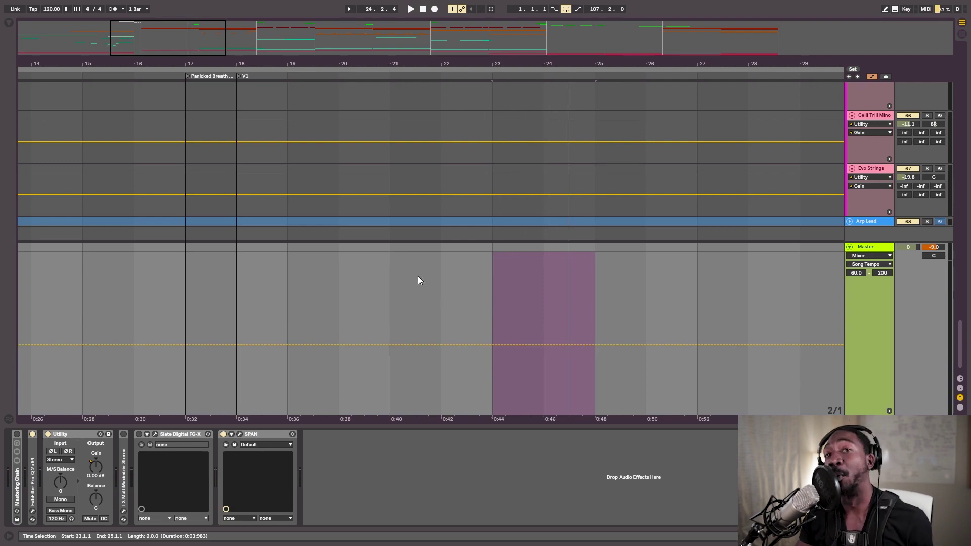
left_click_drag(183, 55, 375, 54)
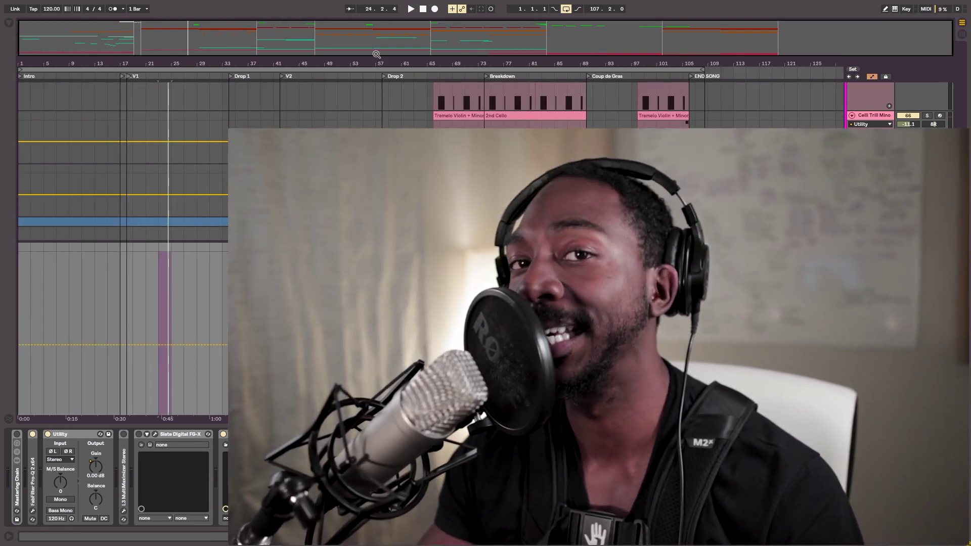